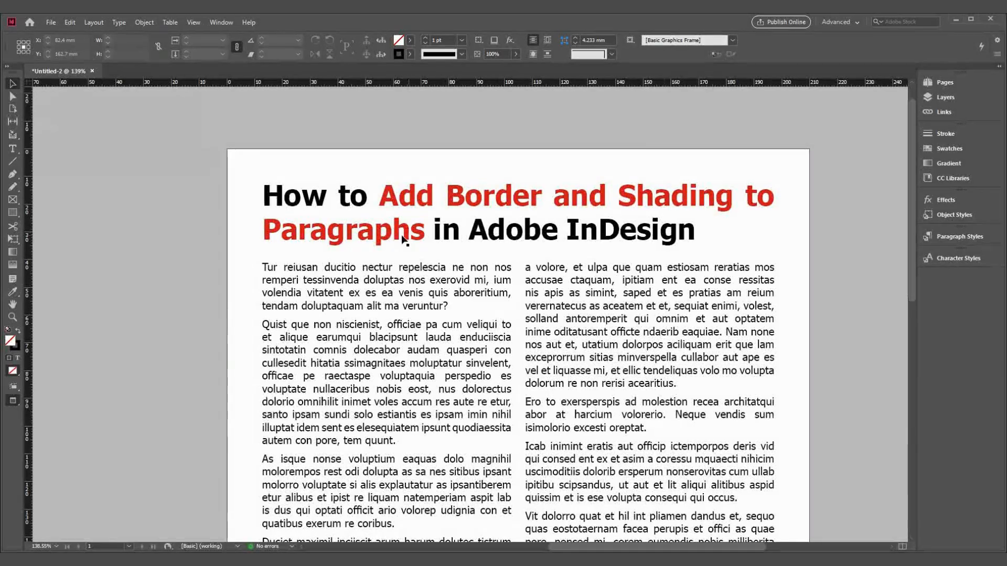
# Select the paragraph beginning "Quist que non niscienist" in the first column
pyautogui.click(400, 237)
pyautogui.click(518, 239)
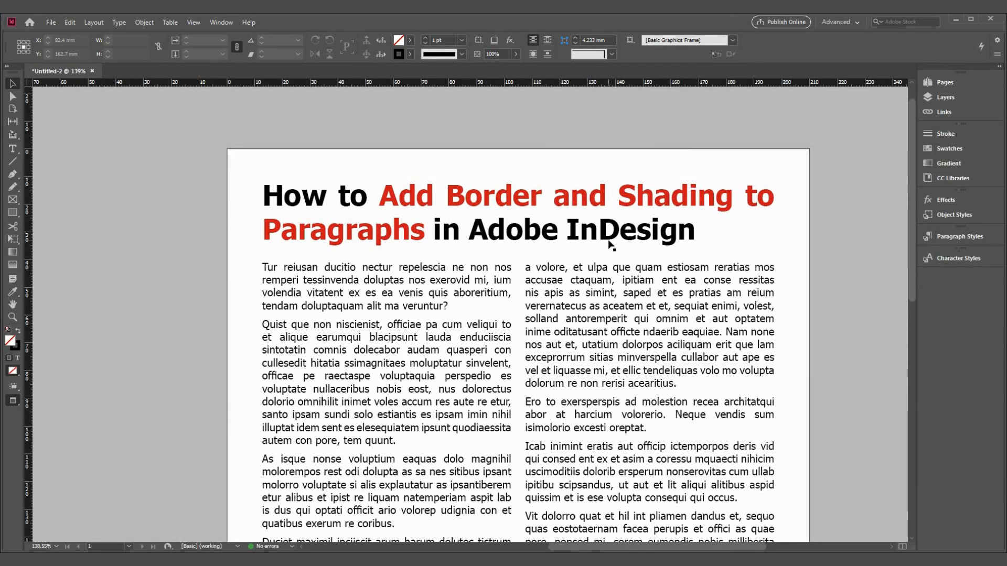
pyautogui.scroll(-3, 466, 271)
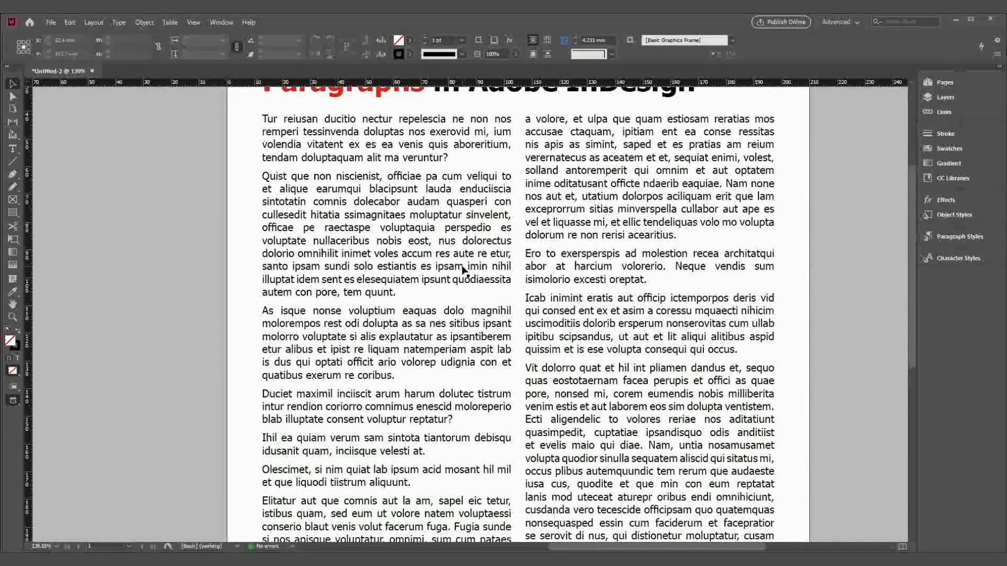
pyautogui.scroll(-2, 464, 271)
pyautogui.scroll(1, 463, 271)
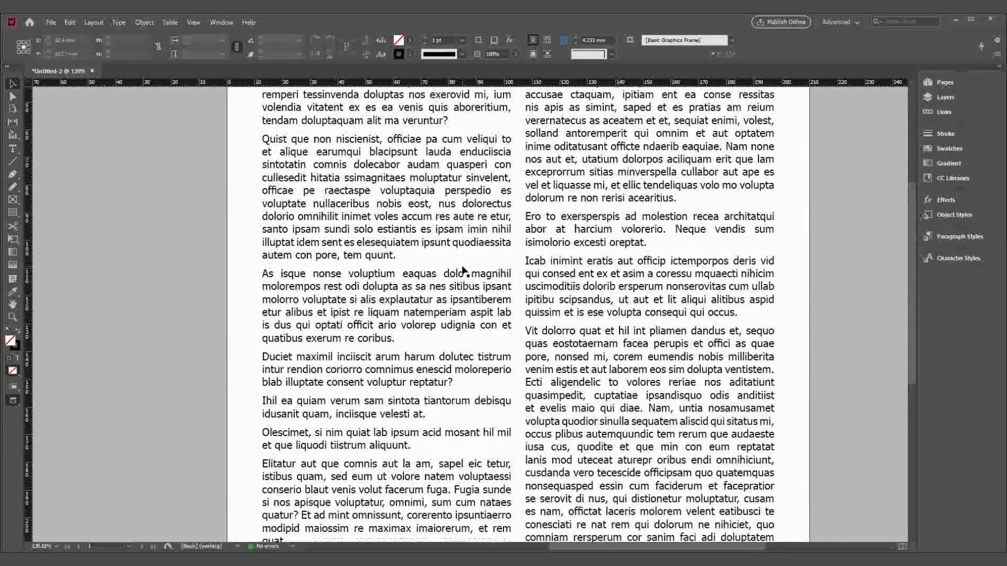
pyautogui.doubleClick(278, 145)
pyautogui.moveTo(263, 139); pyautogui.dragTo(401, 256)
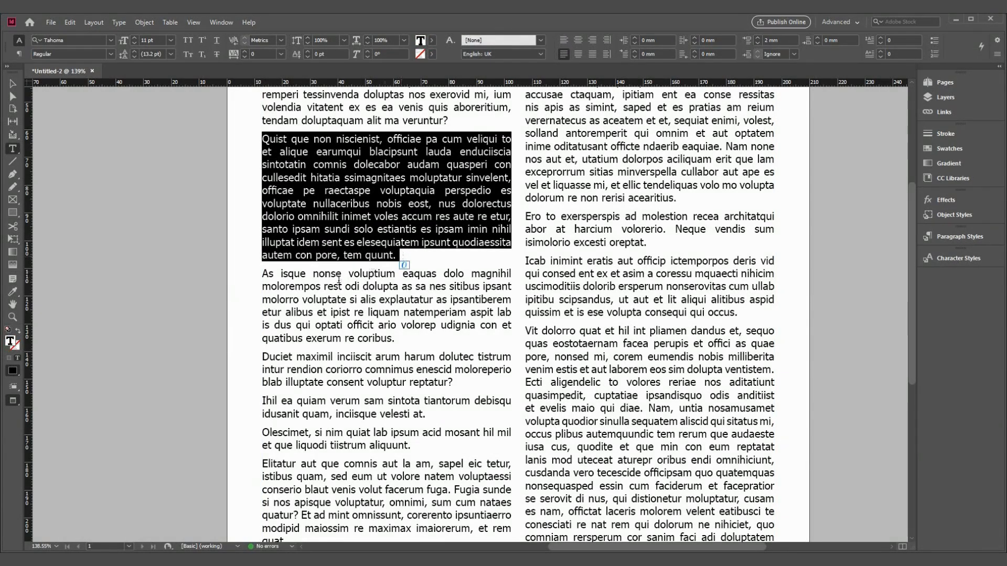
# Draw a rectangle frame about 94.6 mm wide and 48.5 mm high around the "Quist que non" paragraph
pyautogui.click(11, 84)
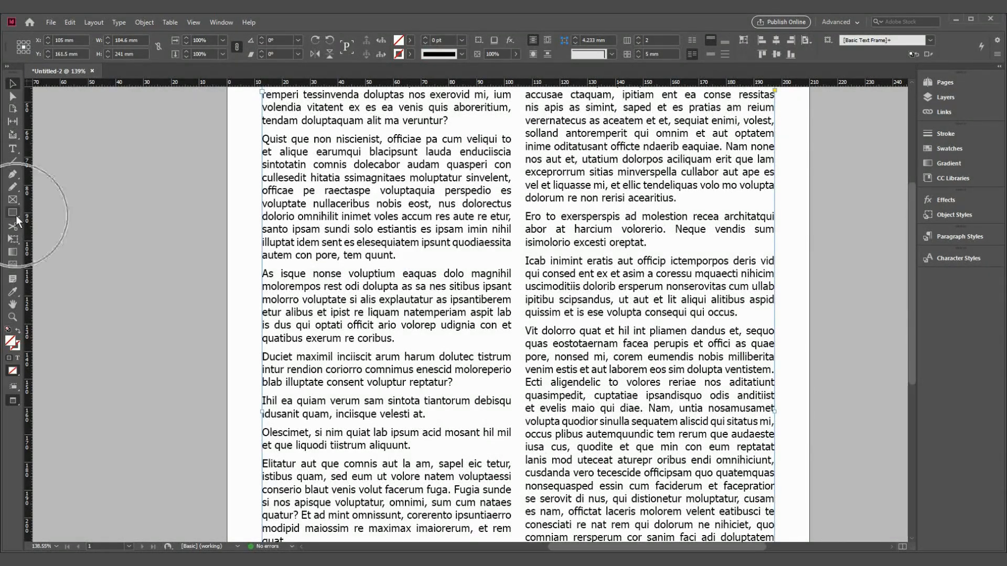
pyautogui.click(15, 214)
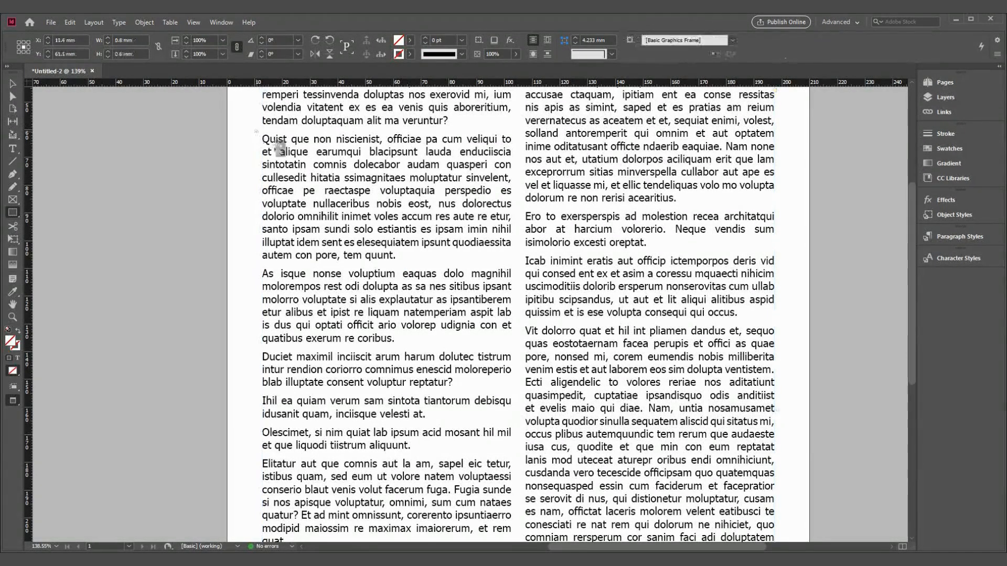
pyautogui.moveTo(257, 131); pyautogui.dragTo(518, 266)
pyautogui.press('v')
# Fill the rectangle with [Black] and reduce the fill tint to a light grey
pyautogui.click(410, 43)
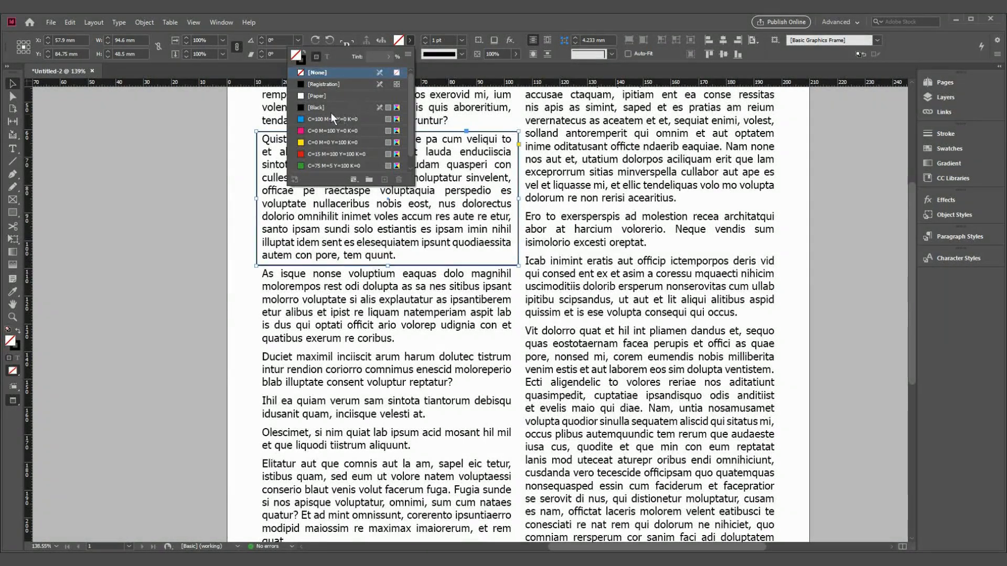
pyautogui.click(330, 109)
pyautogui.click(388, 58)
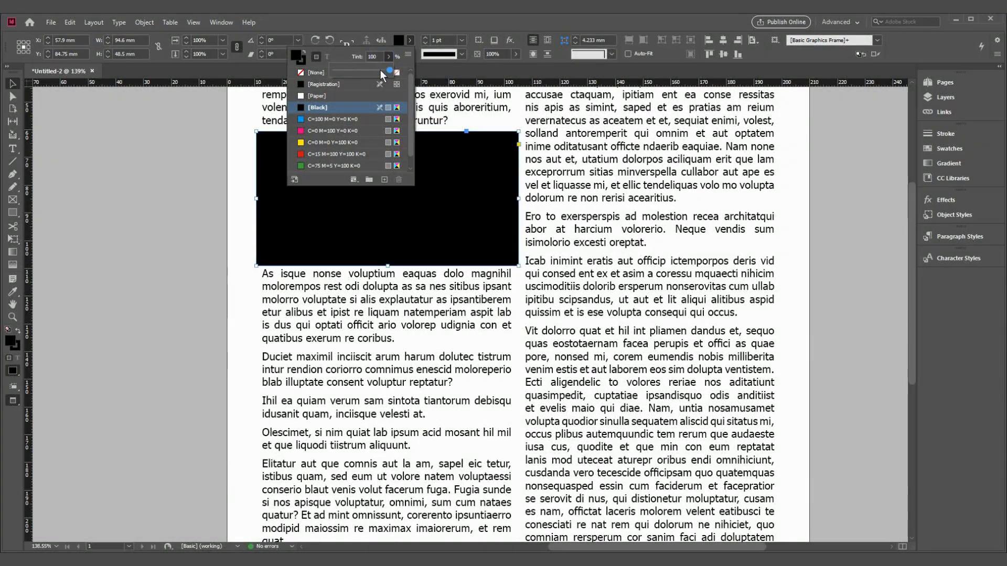
pyautogui.moveTo(380, 71); pyautogui.dragTo(349, 71)
pyautogui.click(447, 181)
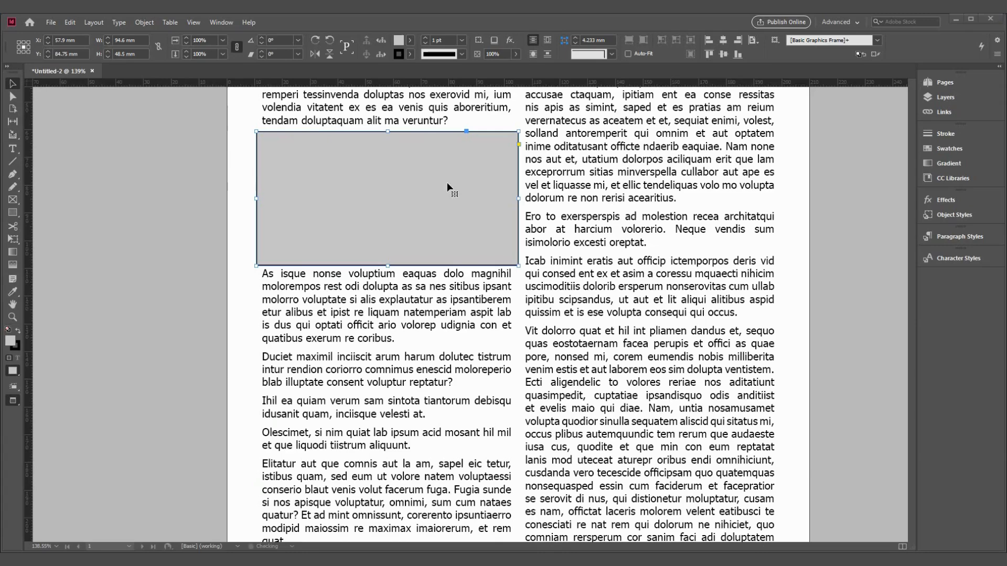
# Send the grey rectangle behind the paragraph text
pyautogui.rightClick(394, 158)
pyautogui.moveTo(454, 269)
pyautogui.click(568, 277)
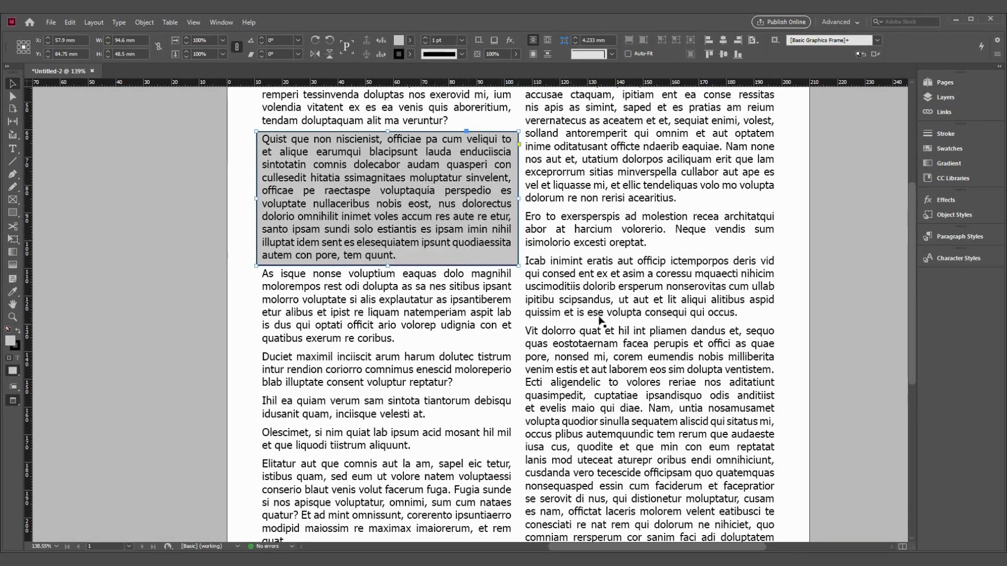
pyautogui.click(430, 240)
pyautogui.moveTo(481, 281); pyautogui.dragTo(256, 283)
pyautogui.hotkey('ctrl', 'z')
# Draw two crossing diagonal lines over the paragraph and its grey rectangle
pyautogui.keyDown('ctrl'); pyautogui.click(455, 168); pyautogui.keyUp('ctrl')
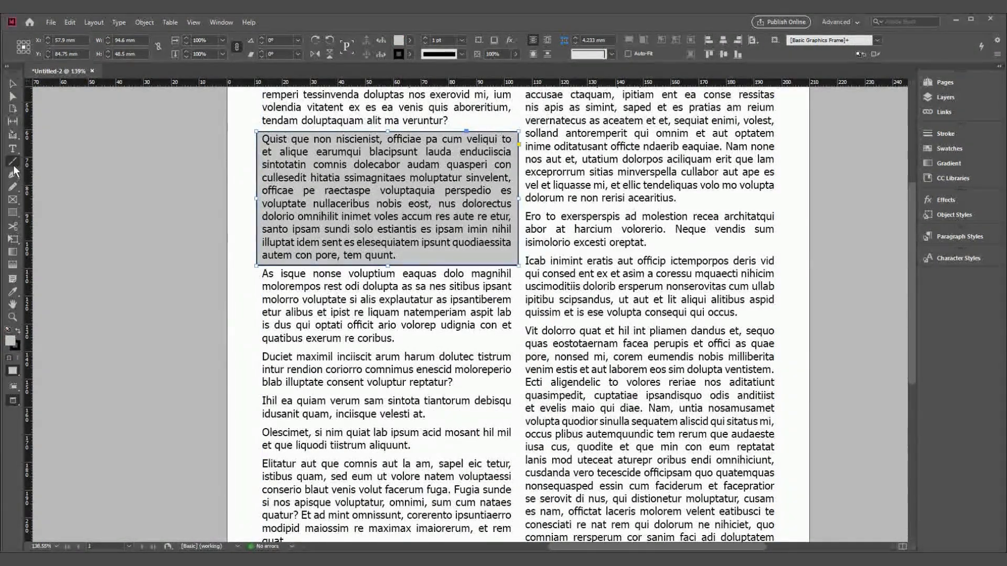
pyautogui.moveTo(297, 119); pyautogui.dragTo(458, 258)
pyautogui.moveTo(428, 120); pyautogui.dragTo(317, 258)
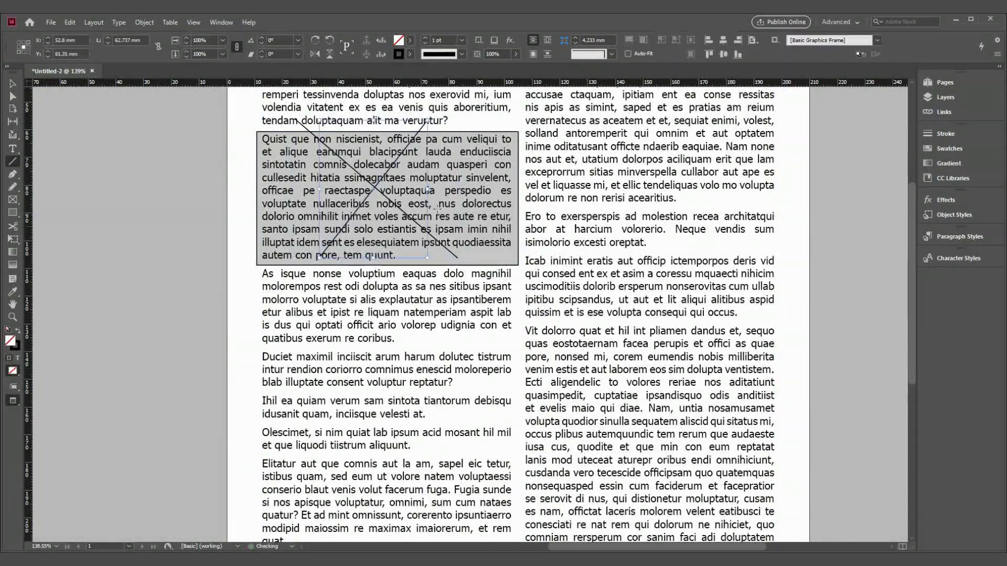
# Undo both diagonal lines and delete the grey rectangle behind the paragraph
pyautogui.click(12, 87)
pyautogui.hotkey('ctrl', 'z')
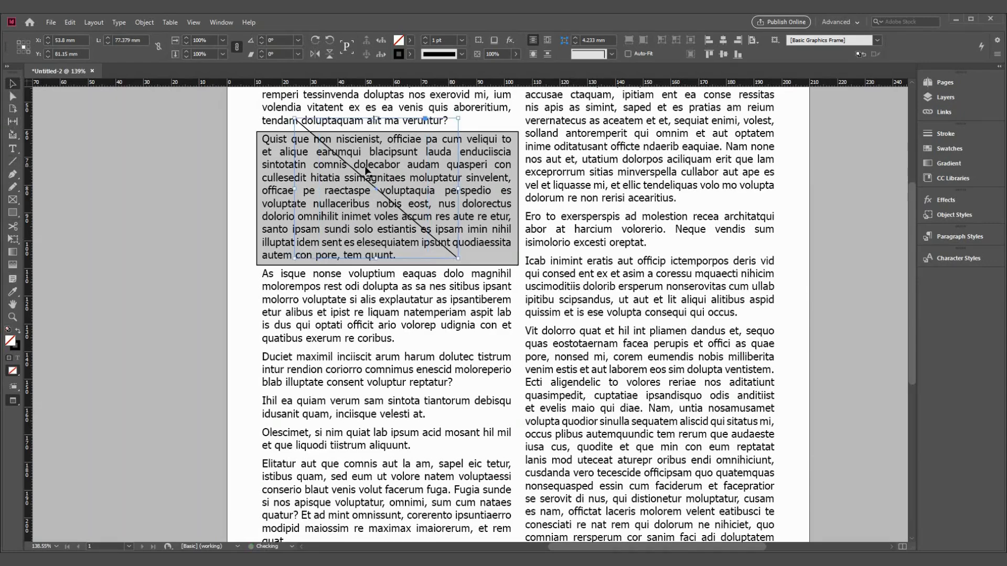
pyautogui.hotkey('ctrl', 'z')
pyautogui.press('Delete')
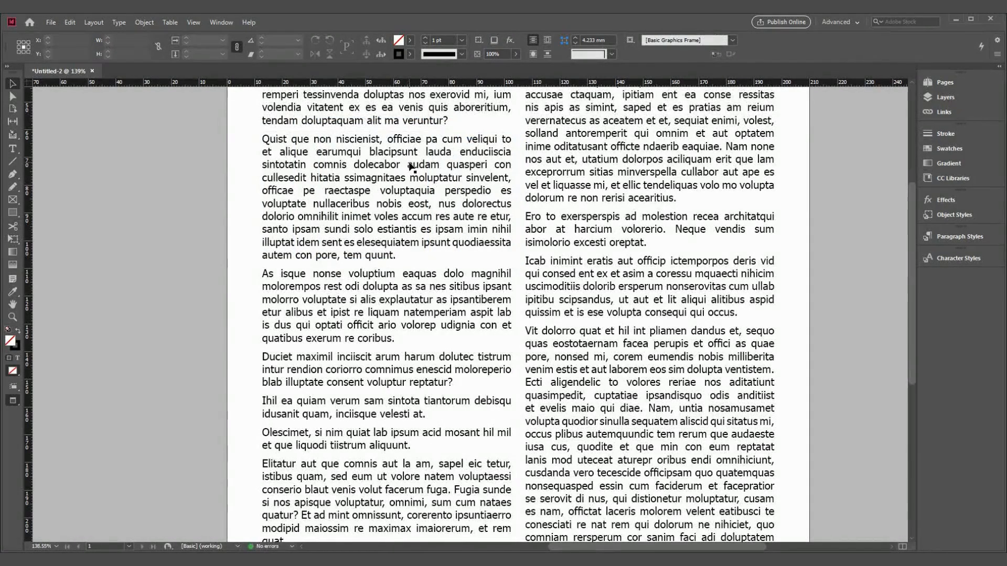
# Select the whole "Quist que non niscienist" paragraph and show the Paragraph formatting options
pyautogui.scroll(3, 412, 168)
pyautogui.scroll(-1, 346, 225)
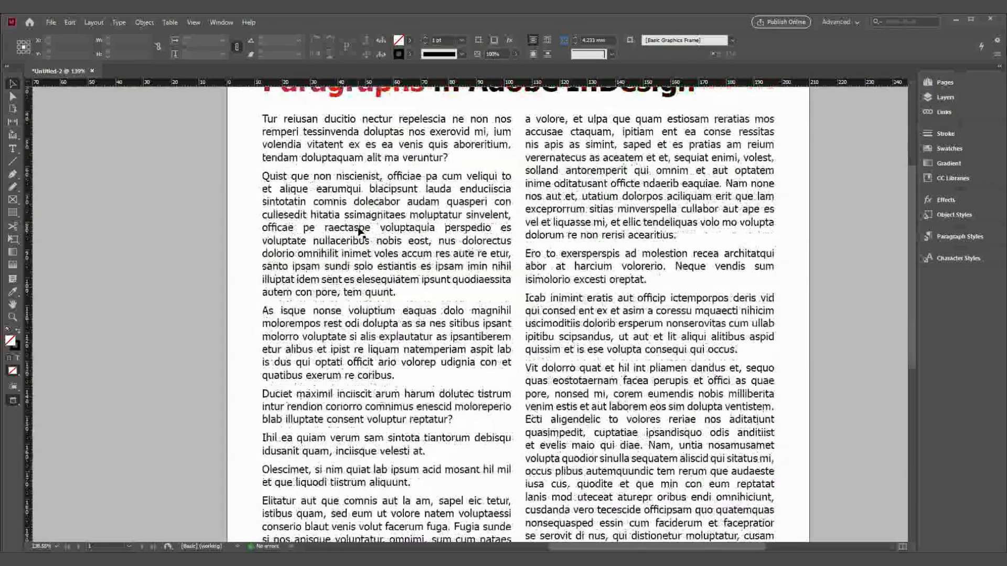
pyautogui.doubleClick(277, 177)
pyautogui.moveTo(264, 173); pyautogui.dragTo(404, 302)
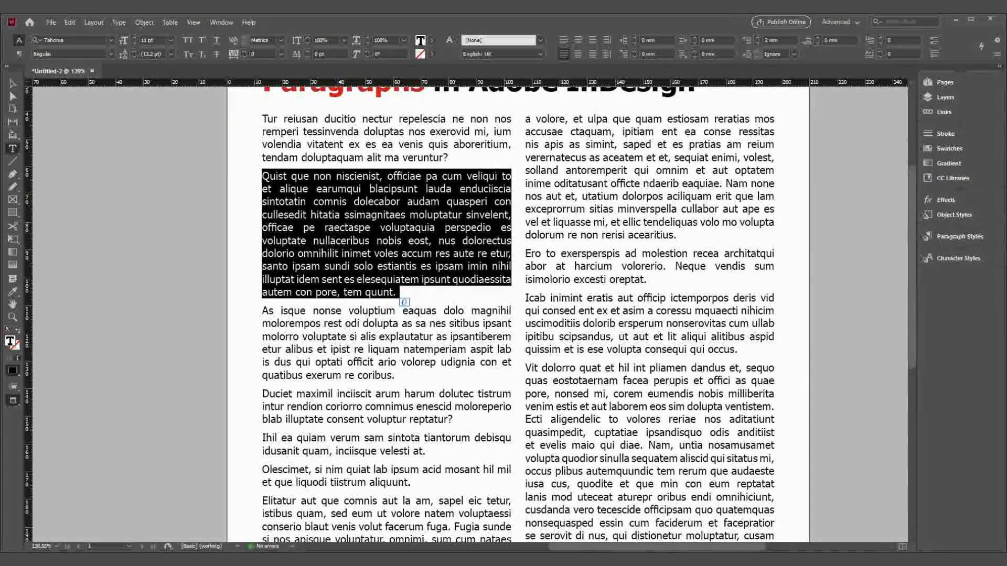
pyautogui.click(117, 25)
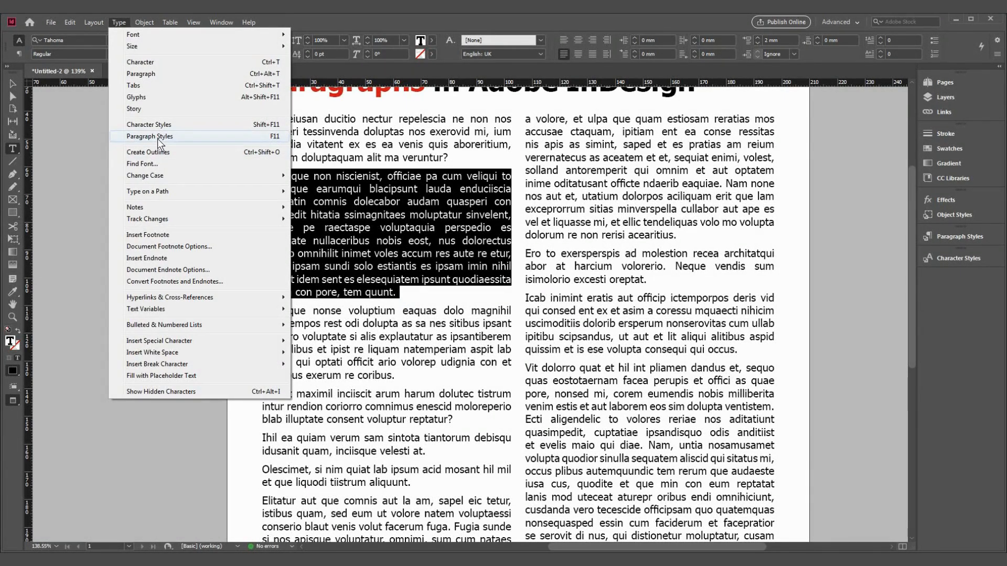
pyautogui.click(154, 74)
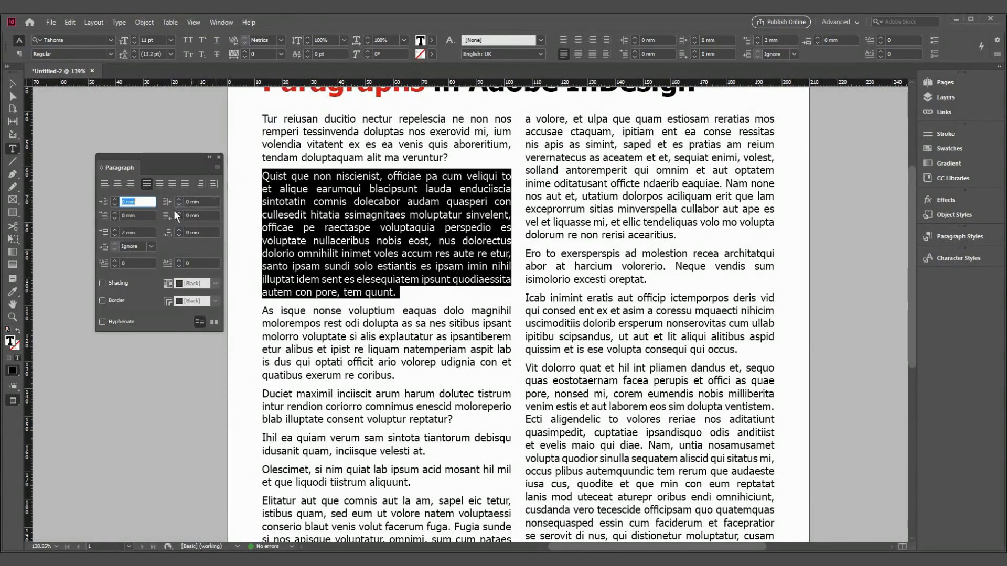
# Open Paragraph Borders and Shading for the selected paragraph and enable its border
pyautogui.click(215, 167)
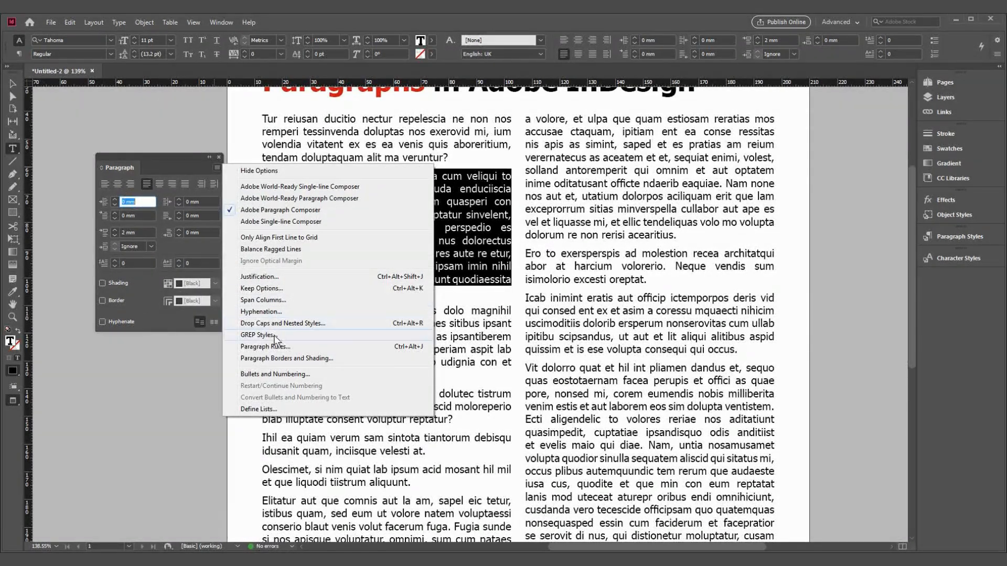
pyautogui.click(281, 360)
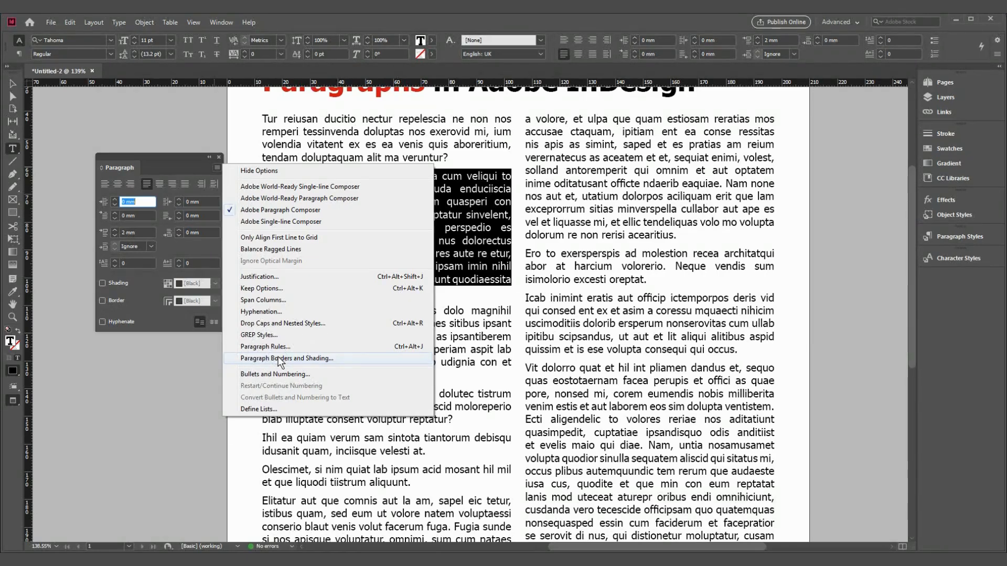
pyautogui.moveTo(278, 119); pyautogui.dragTo(725, 175)
pyautogui.click(551, 217)
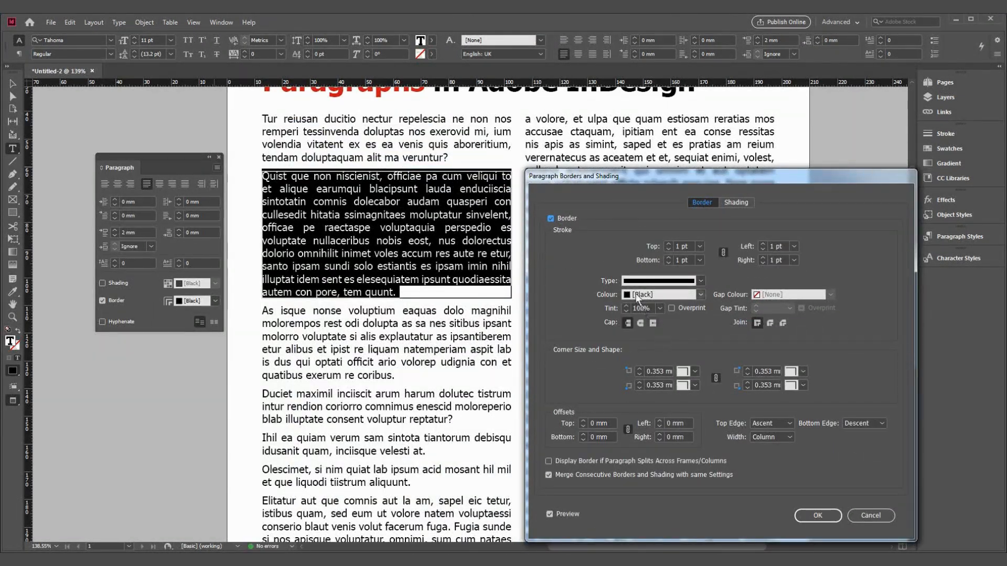
# Try a multi-line stroke type for the paragraph border, and set it back to a solid line
pyautogui.click(700, 282)
pyautogui.click(643, 320)
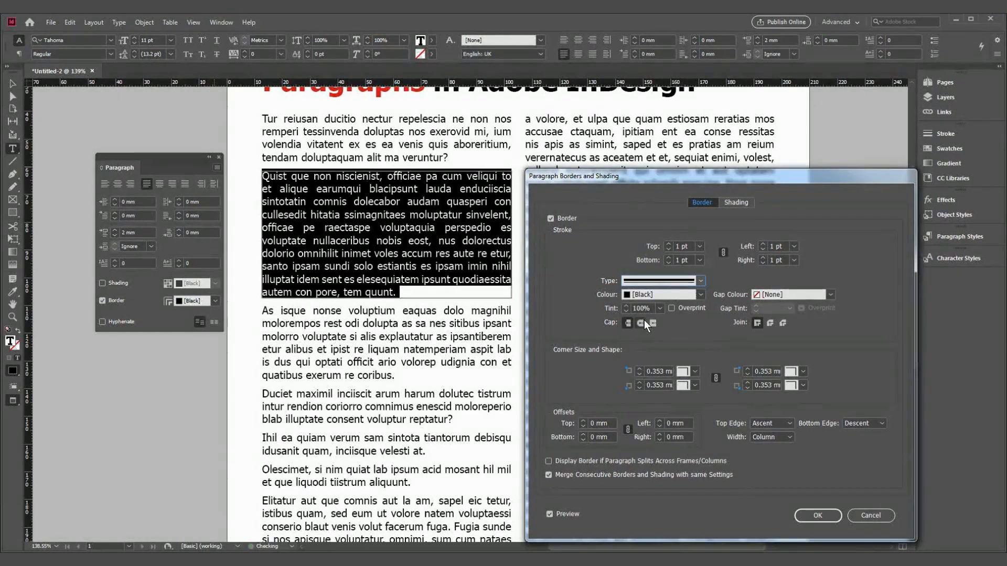
pyautogui.click(699, 281)
pyautogui.click(662, 293)
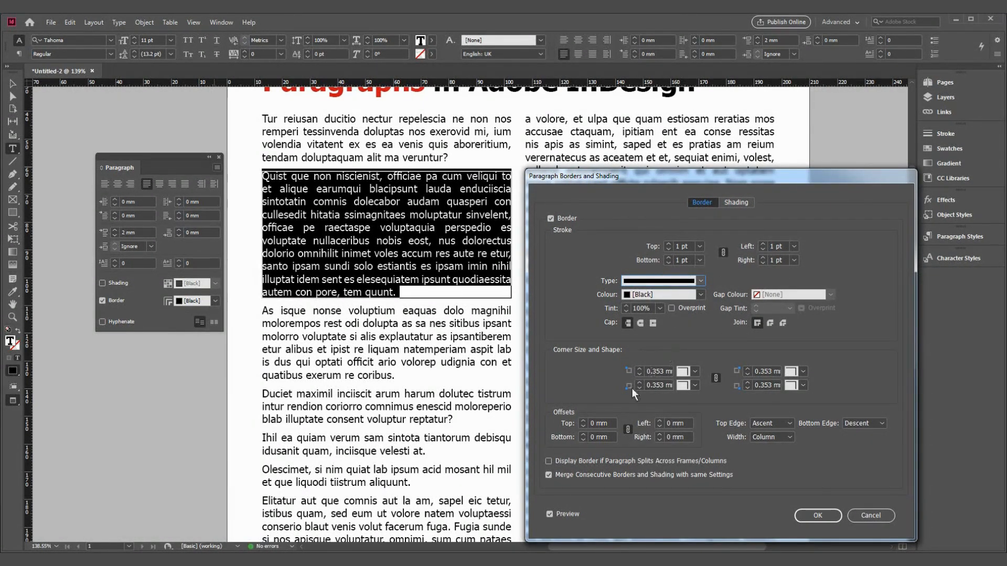
# Unlink the border offsets and set the top and bottom offsets to 1 mm
pyautogui.click(627, 429)
pyautogui.click(580, 421)
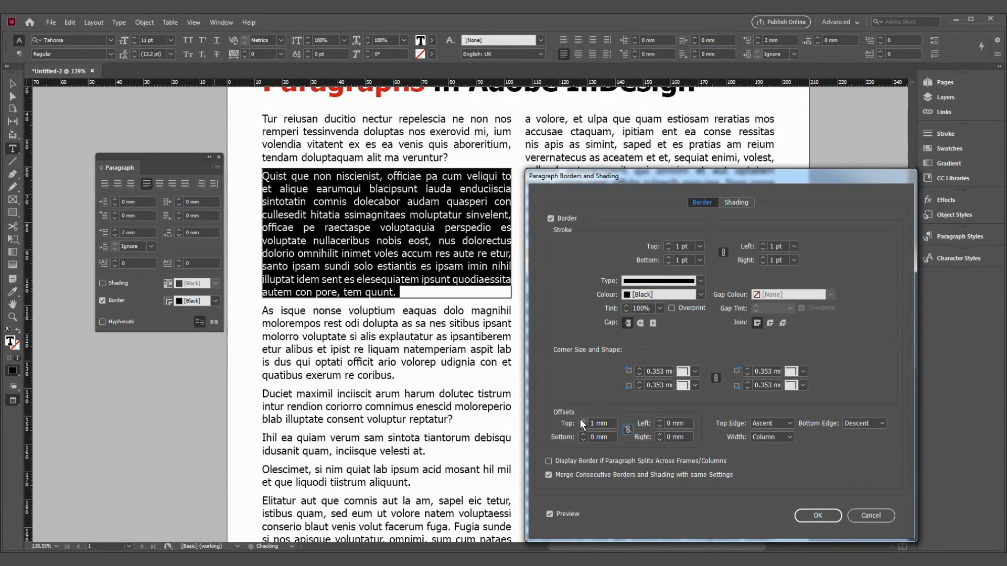
pyautogui.click(580, 421)
pyautogui.click(583, 434)
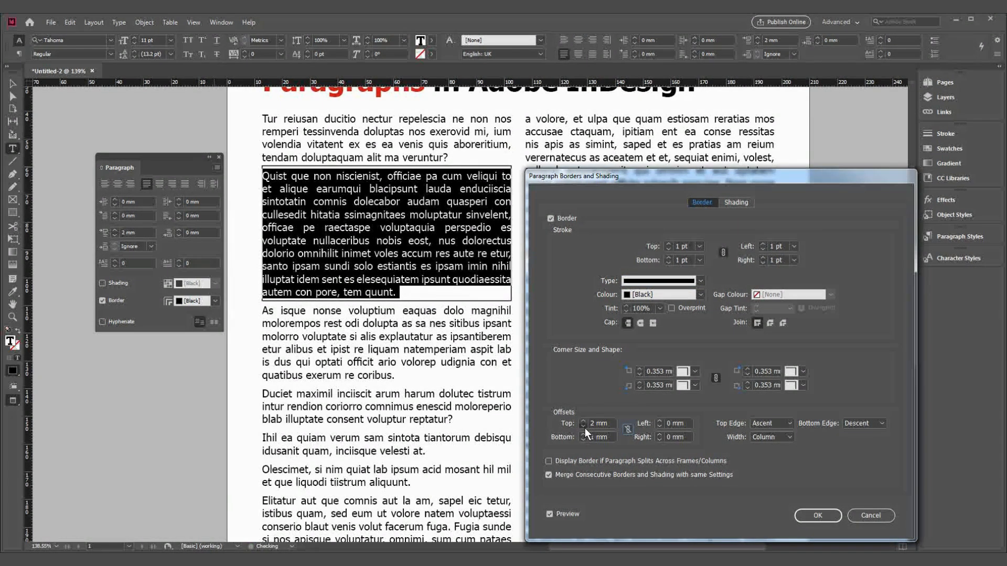
pyautogui.click(583, 426)
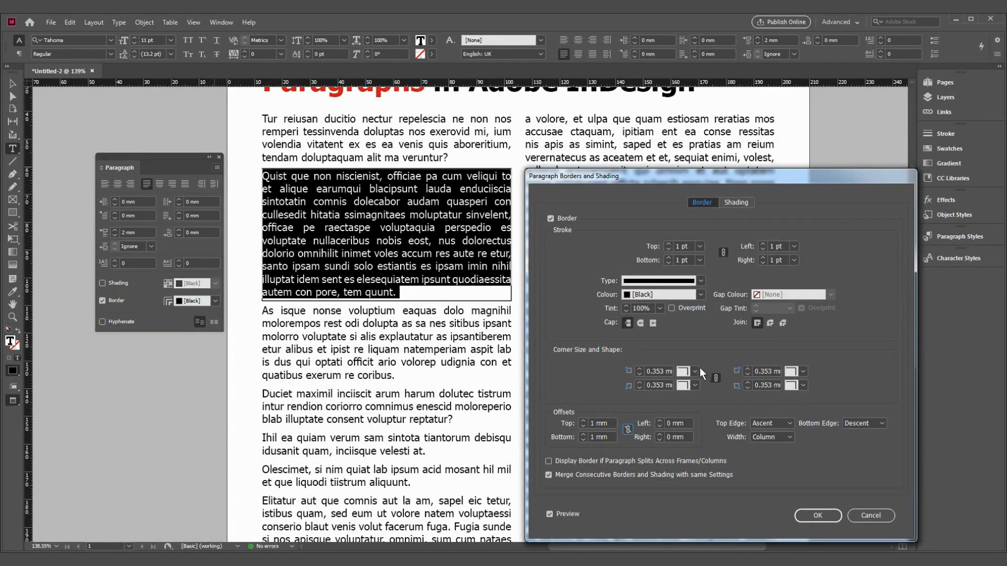
# Enable yellow paragraph shading (C=0 M=0 Y=100) at 20% tint with unlinked 1 mm top and bottom offsets, and apply the settings
pyautogui.click(737, 203)
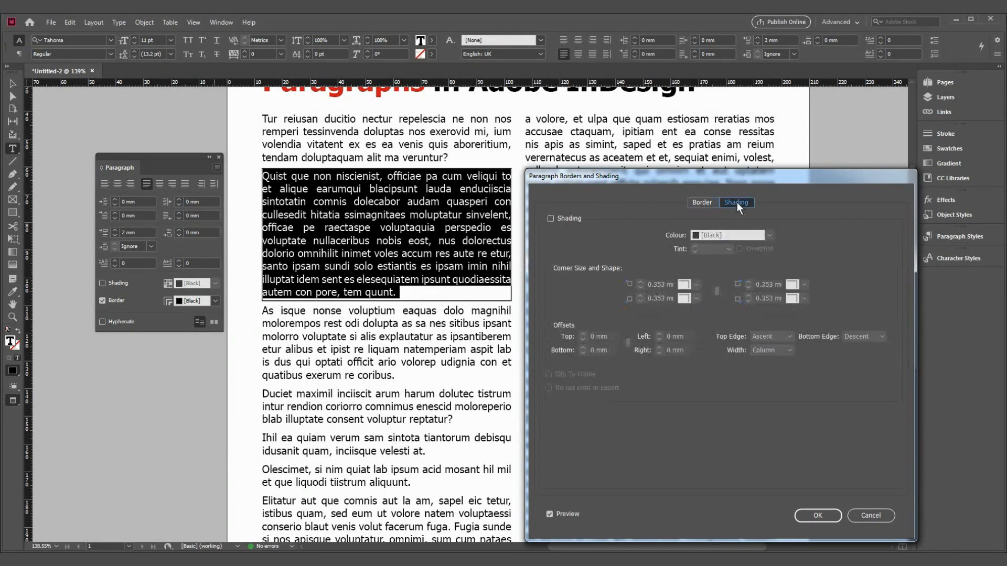
pyautogui.click(572, 218)
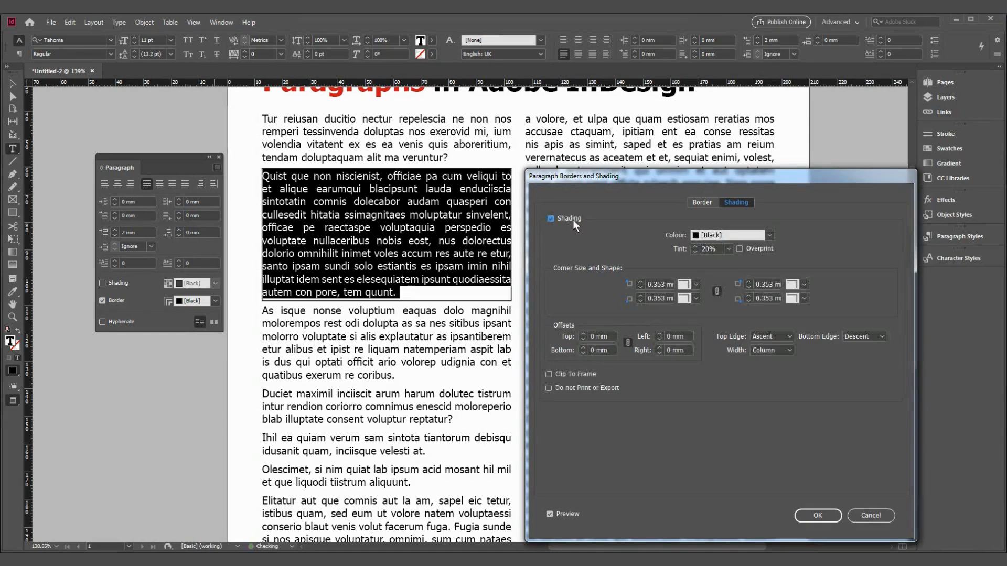
pyautogui.click(745, 234)
pyautogui.click(715, 313)
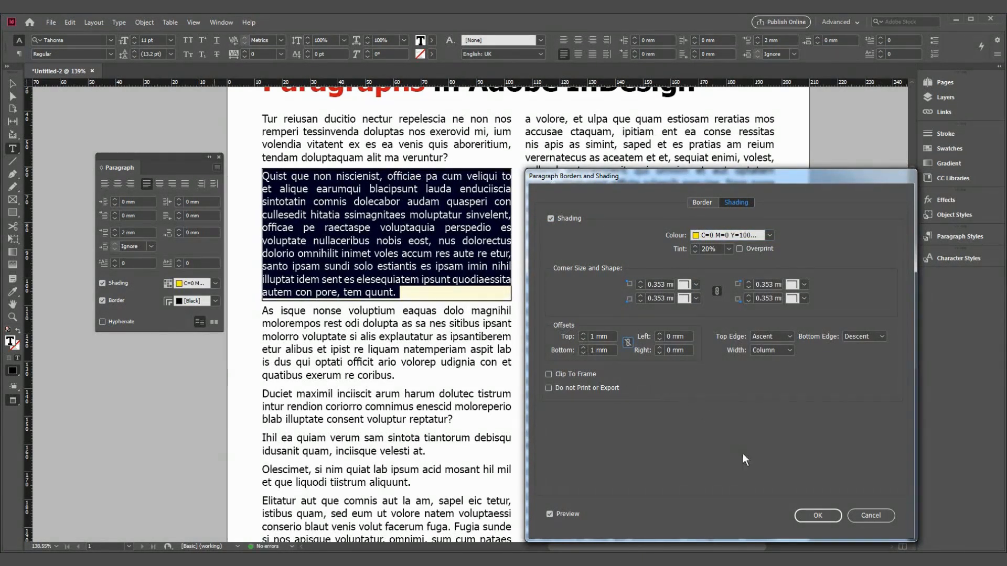
pyautogui.click(817, 516)
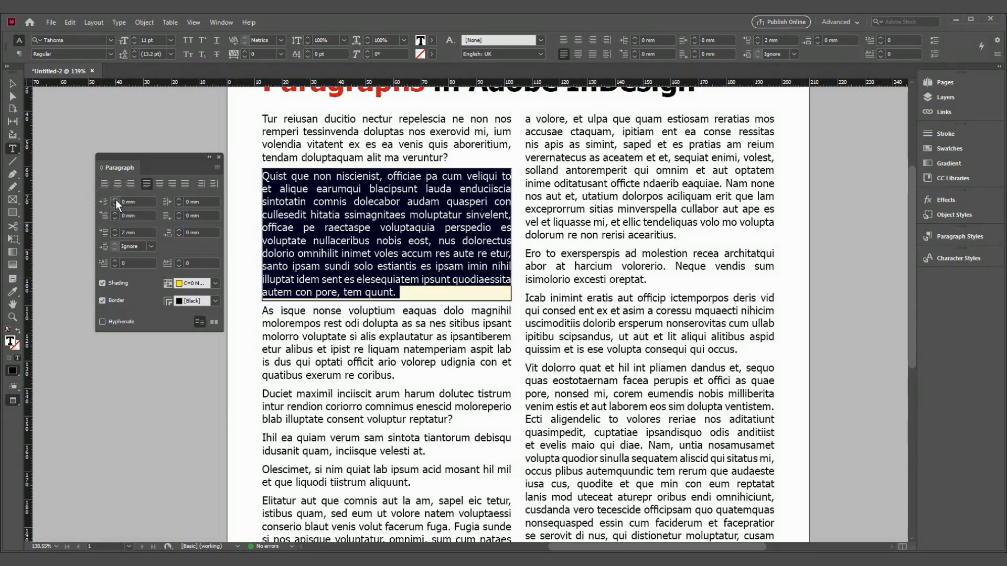
# Set the shaded paragraph's left and right indents to 2 mm and clear the text selection
pyautogui.click(115, 199)
pyautogui.click(115, 199)
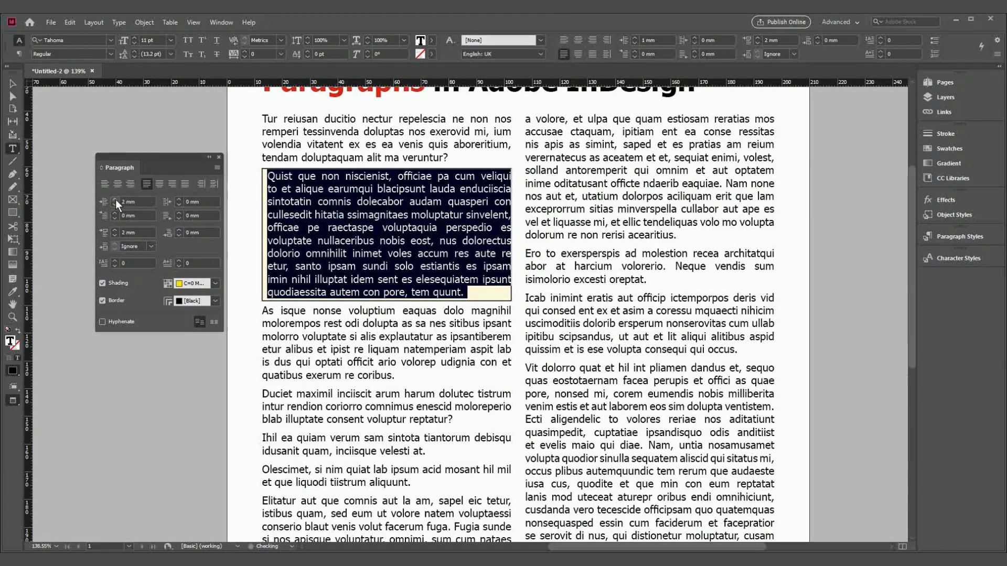
pyautogui.click(181, 200)
pyautogui.click(181, 200)
pyautogui.click(467, 251)
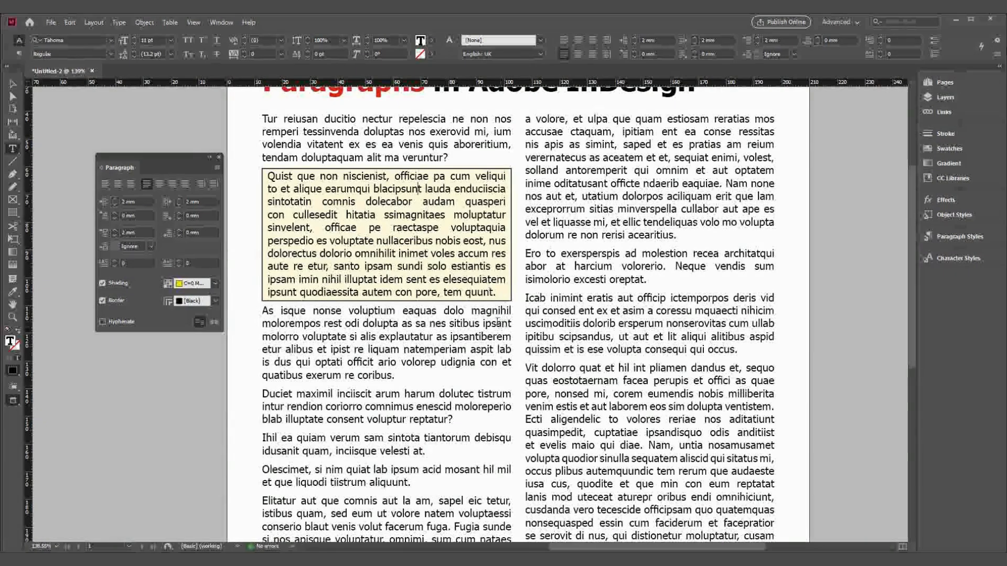
# Compare the bordered paragraph with its neighbours and examine its border, shading and text spacing up close
pyautogui.moveTo(464, 247)
pyautogui.mouseDown()
pyautogui.moveTo(551, 294)
pyautogui.moveTo(633, 310)
pyautogui.moveTo(438, 321)
pyautogui.moveTo(407, 395)
pyautogui.mouseUp()
pyautogui.hotkey('ctrl', 'z')
pyautogui.doubleClick(298, 156)
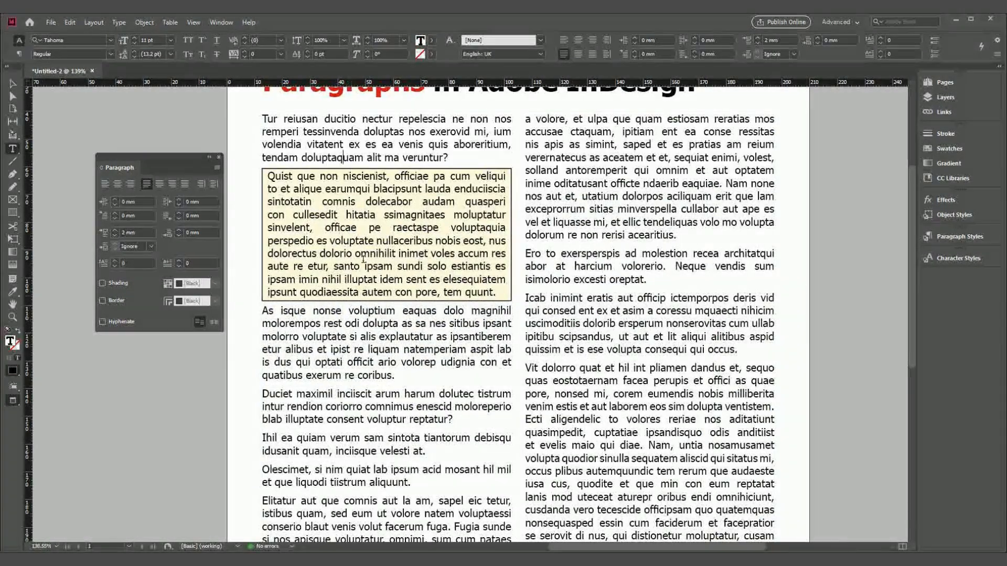
pyautogui.moveTo(319, 144); pyautogui.dragTo(441, 350)
pyautogui.click(444, 358)
pyautogui.hotkey('ctrl', 'space')
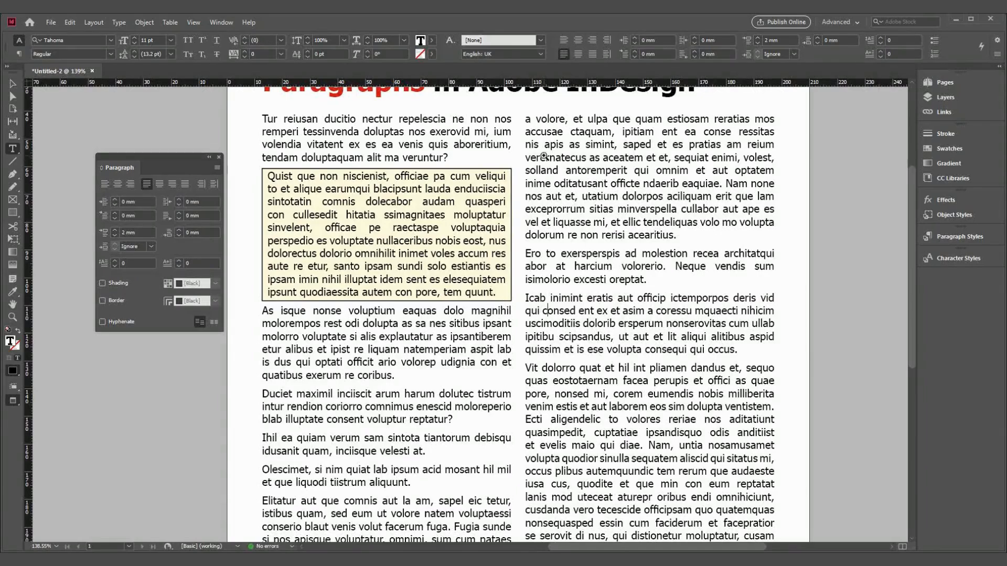
pyautogui.moveTo(544, 156); pyautogui.dragTo(270, 299)
pyautogui.click(503, 216)
pyautogui.moveTo(229, 248); pyautogui.dragTo(523, 249)
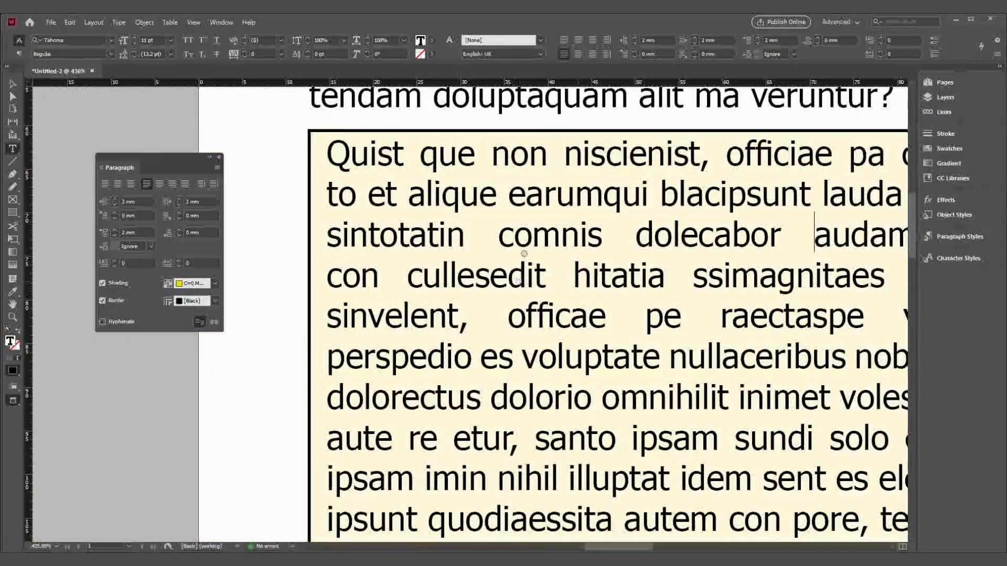
# Merge the following "As isque nonse voluptium" paragraph into the end of the yellow bordered paragraph
pyautogui.moveTo(503, 362); pyautogui.dragTo(440, 224)
pyautogui.hotkey('ctrl', '-')
pyautogui.hotkey('ctrl', '-')
pyautogui.hotkey('ctrl', '-')
pyautogui.hotkey('ctrl', '-')
pyautogui.hotkey('ctrl', '-')
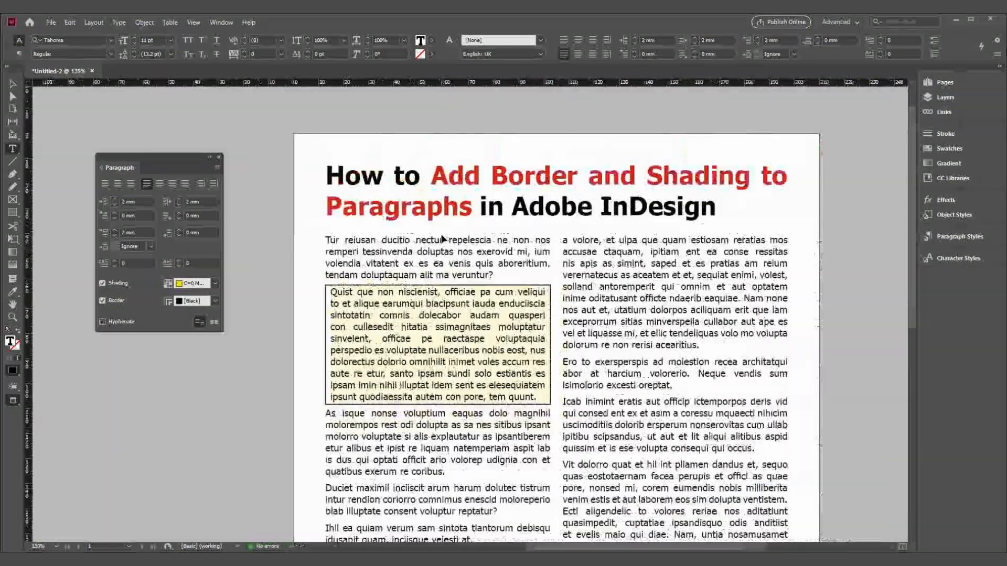
pyautogui.scroll(-3, 441, 234)
pyautogui.click(522, 263)
pyautogui.moveTo(565, 273)
pyautogui.mouseDown()
pyautogui.moveTo(437, 201)
pyautogui.moveTo(490, 360)
pyautogui.moveTo(460, 438)
pyautogui.mouseUp()
pyautogui.moveTo(511, 281); pyautogui.dragTo(656, 345)
pyautogui.moveTo(411, 134); pyautogui.dragTo(475, 338)
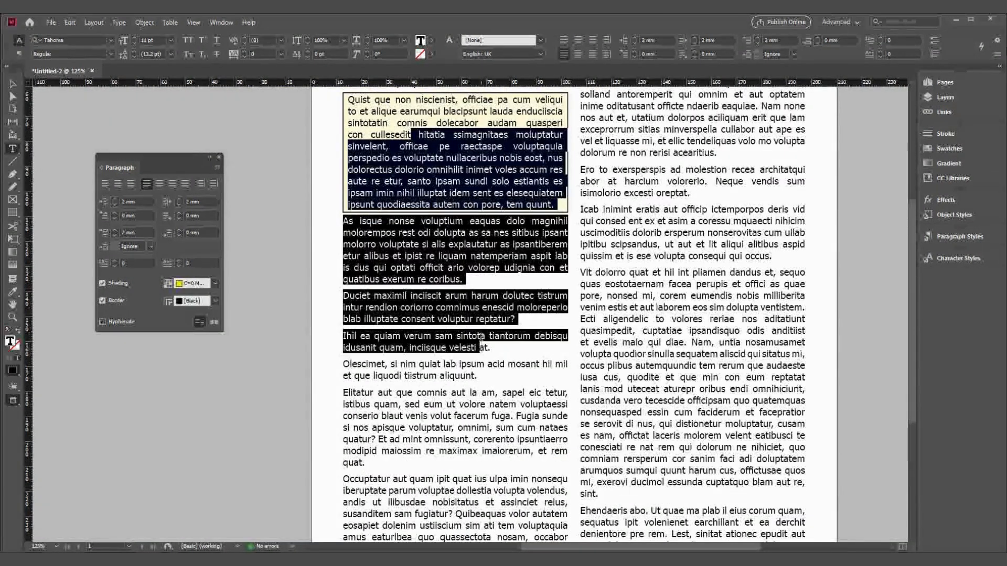
pyautogui.click(344, 219)
pyautogui.press('BackSpace')
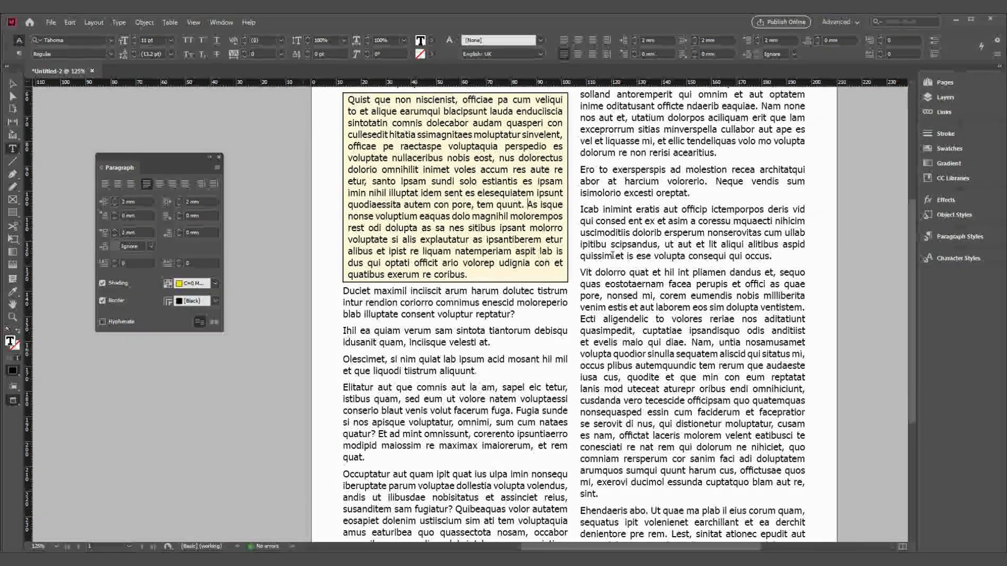
# Select the whole "Vit dolorro quat" paragraph in the second column and set its left and right indents to 2 mm
pyautogui.hscroll(3, 424, 231)
pyautogui.scroll(-1, 425, 231)
pyautogui.moveTo(425, 231); pyautogui.dragTo(444, 454)
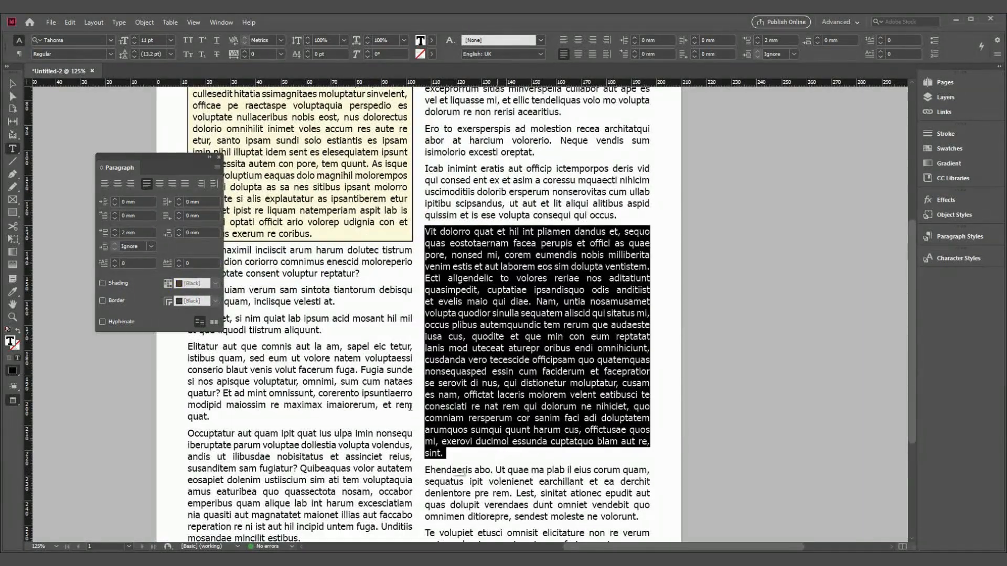
pyautogui.click(117, 198)
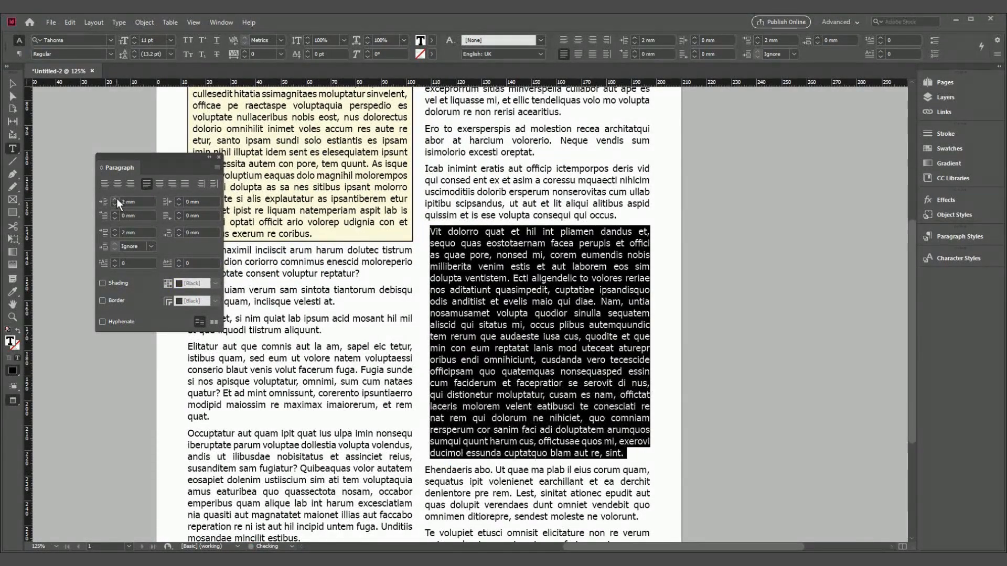
pyautogui.click(176, 199)
pyautogui.click(176, 199)
# Enable a border on the selected paragraph with unlinked 1 mm top and bottom offsets and rounded 3 mm corners
pyautogui.click(217, 168)
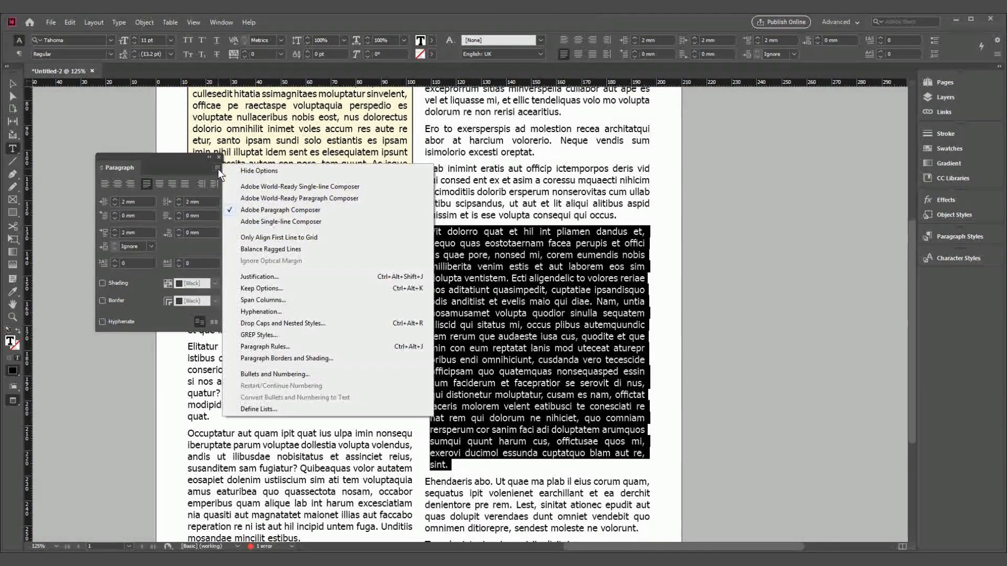
pyautogui.click(292, 359)
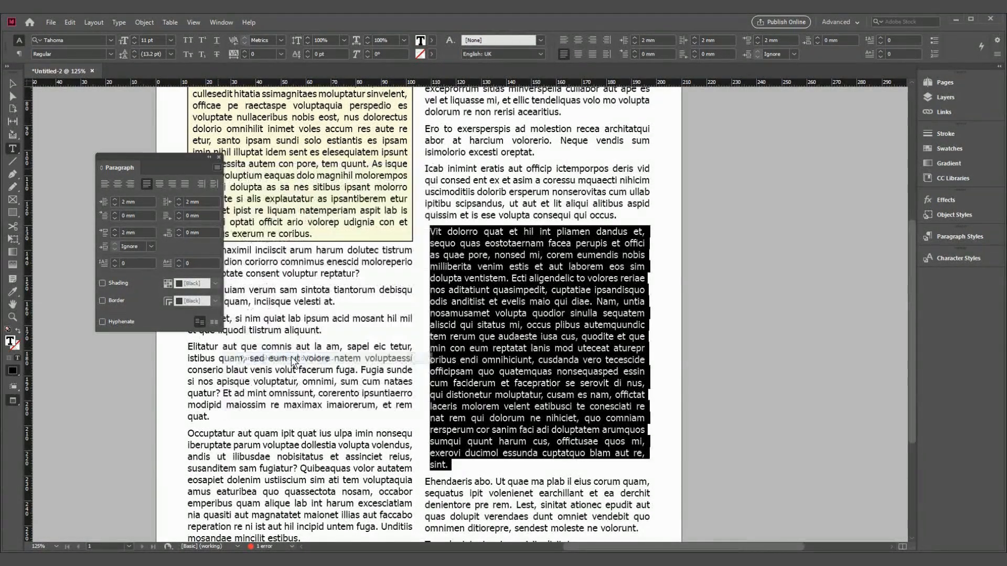
pyautogui.moveTo(590, 178); pyautogui.dragTo(102, 113)
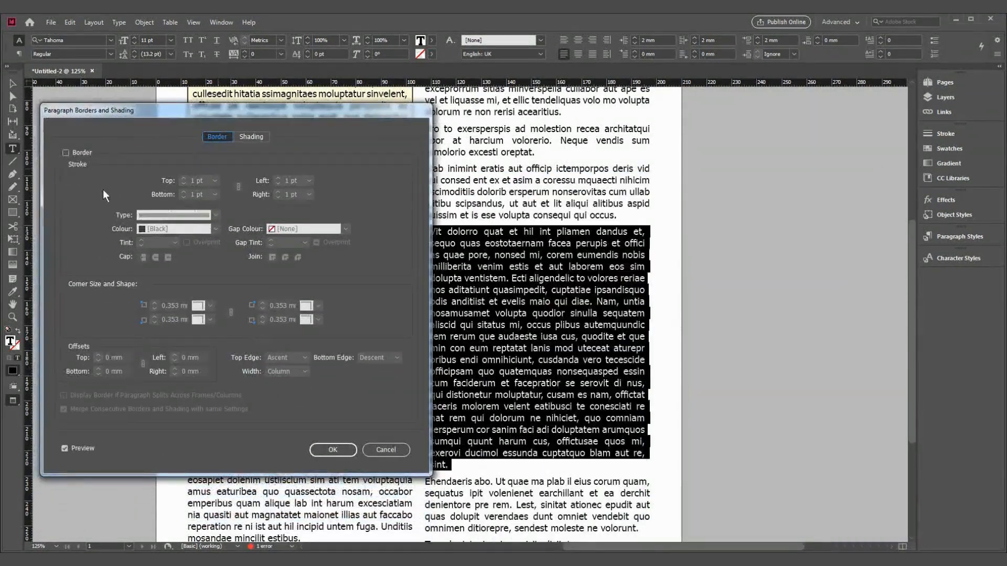
pyautogui.click(83, 153)
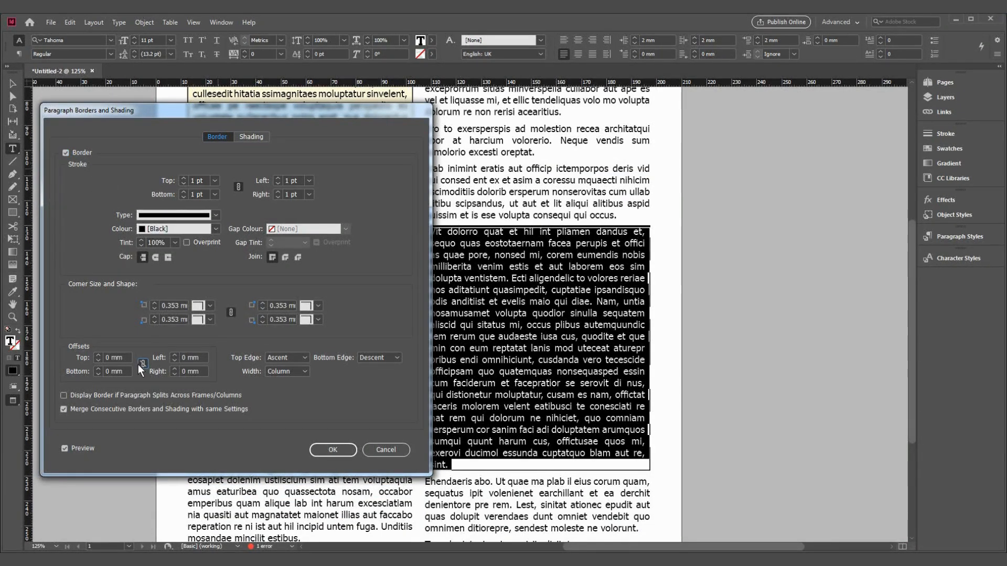
pyautogui.click(99, 356)
pyautogui.click(100, 356)
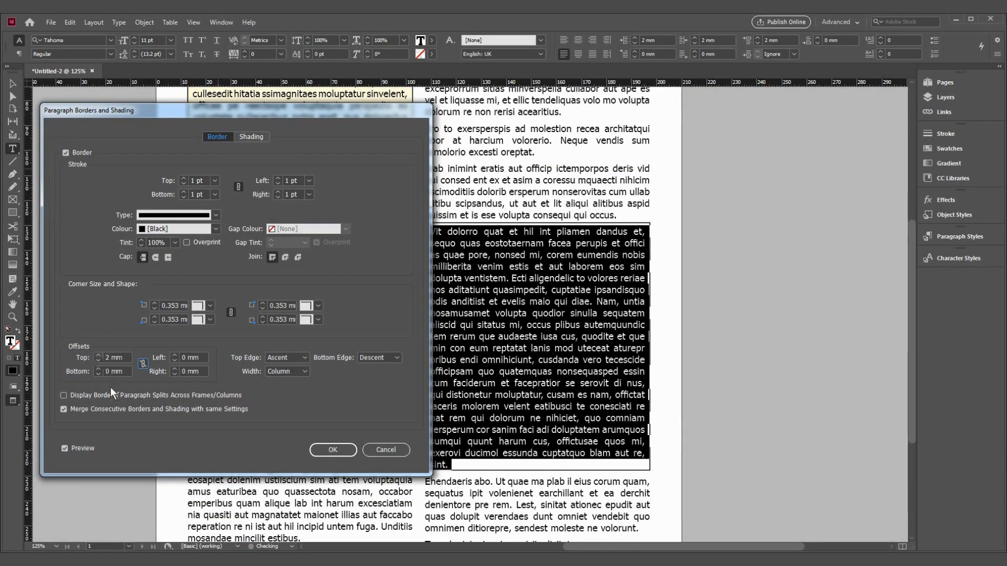
pyautogui.click(98, 368)
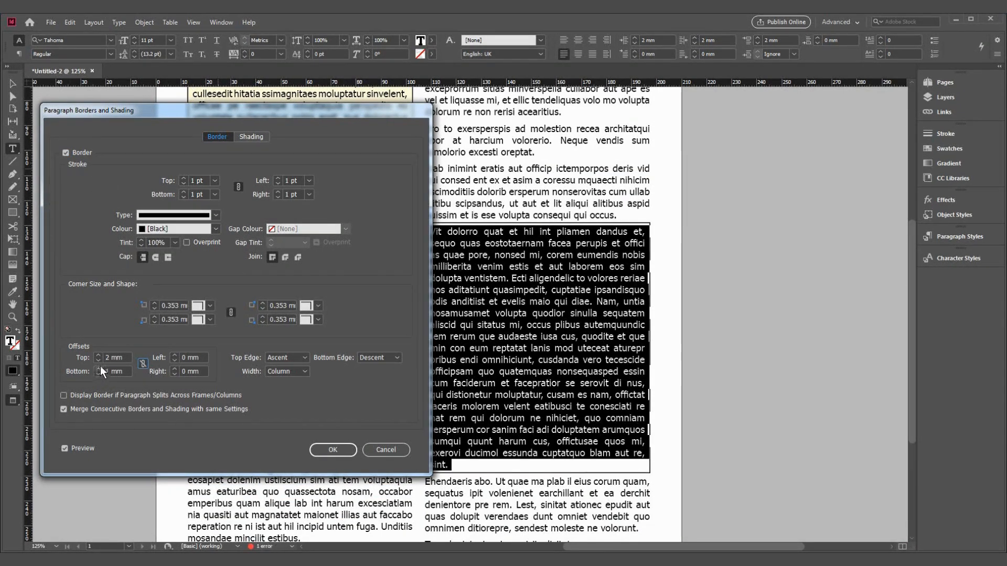
pyautogui.click(99, 359)
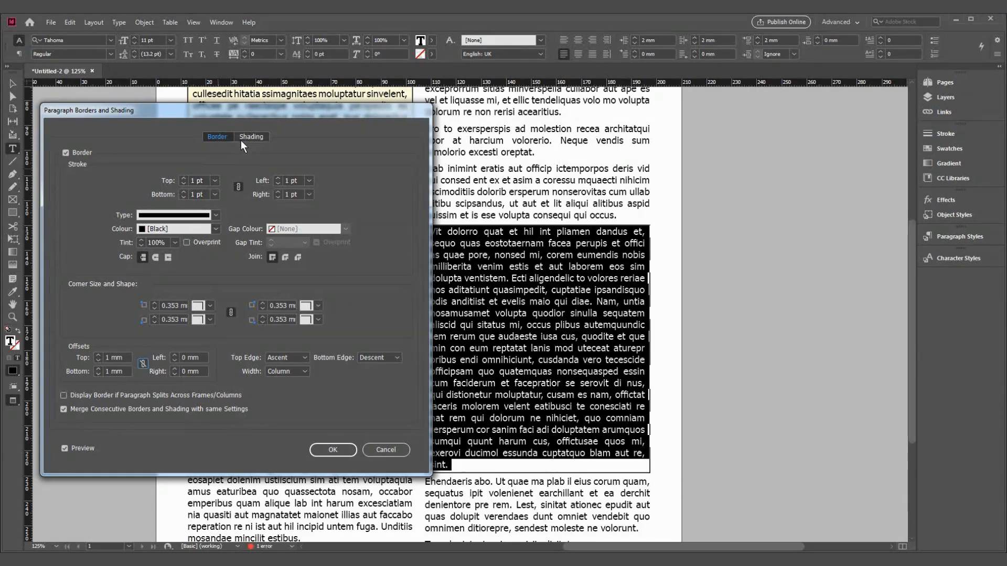
pyautogui.click(210, 305)
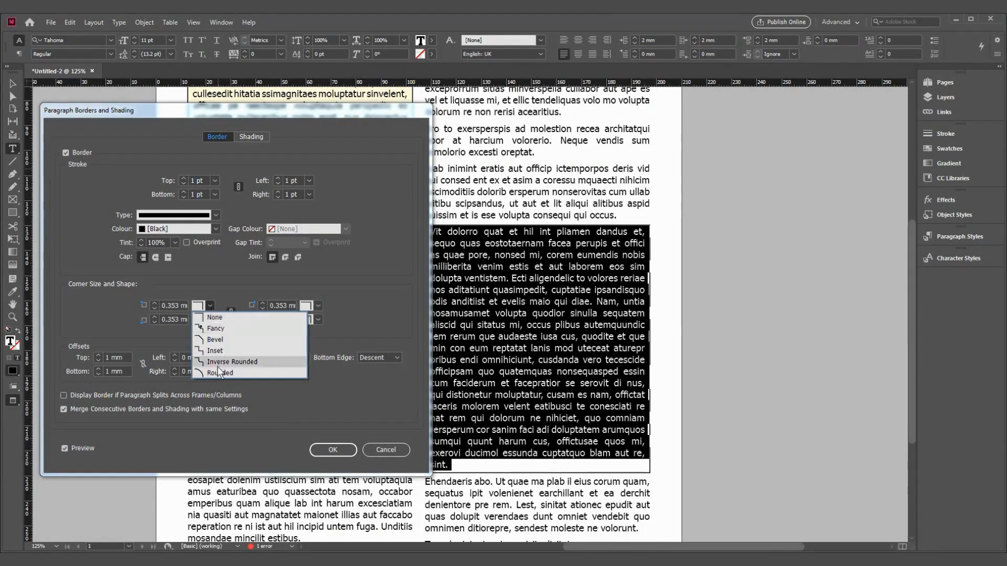
pyautogui.click(205, 372)
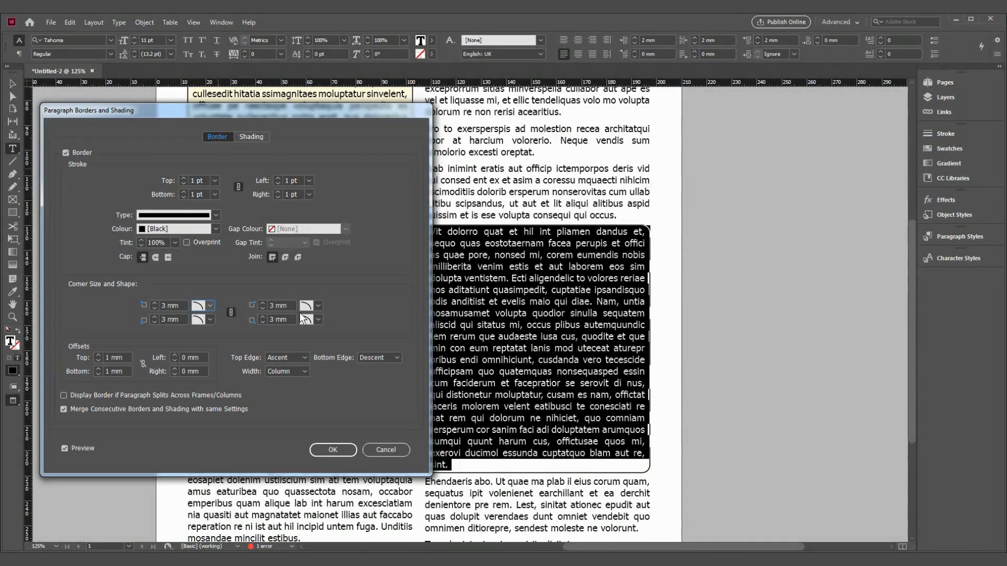
# Enable shading on the same paragraph and give the shading rounded 2 mm corners
pyautogui.click(254, 137)
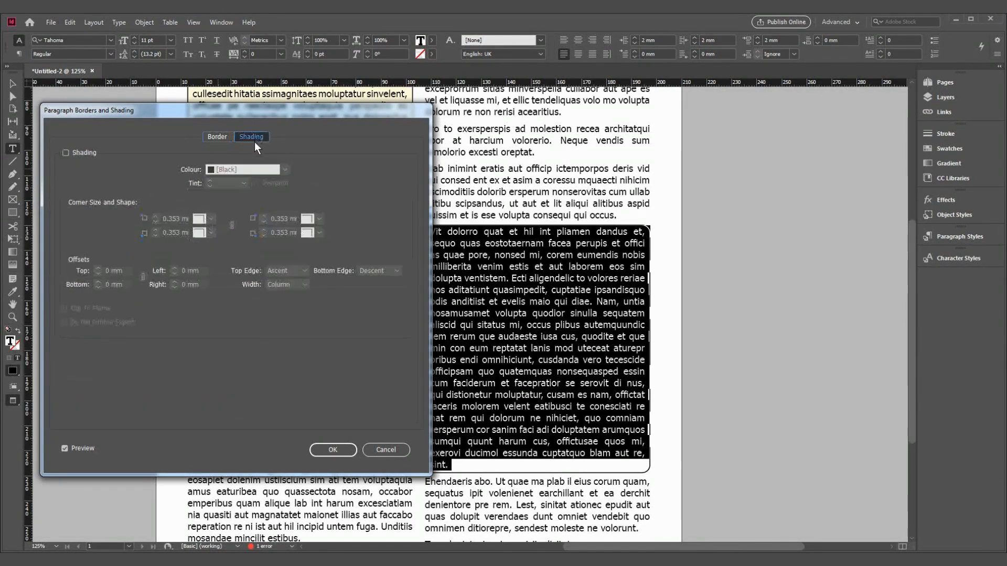
pyautogui.click(83, 152)
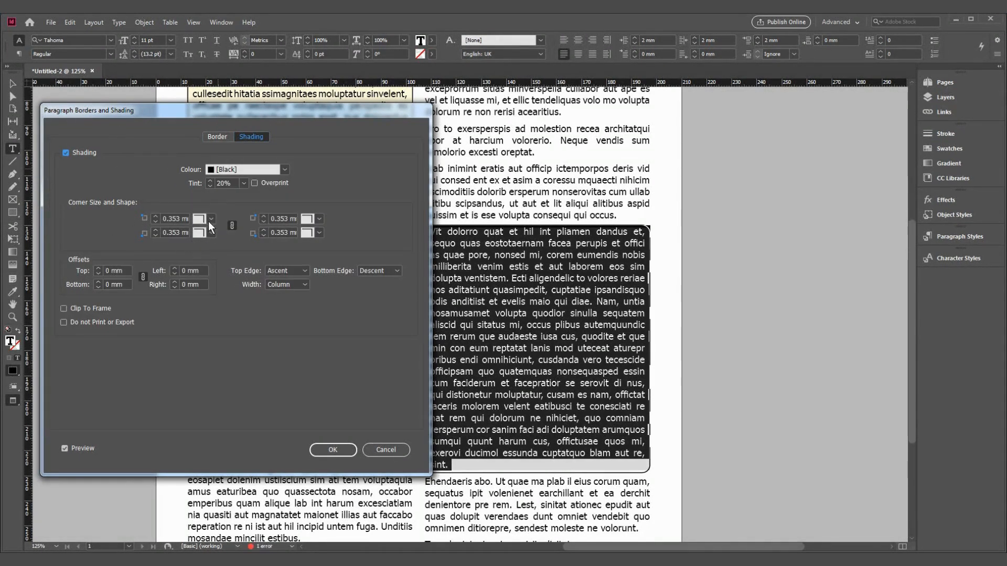
pyautogui.click(156, 216)
pyautogui.click(212, 232)
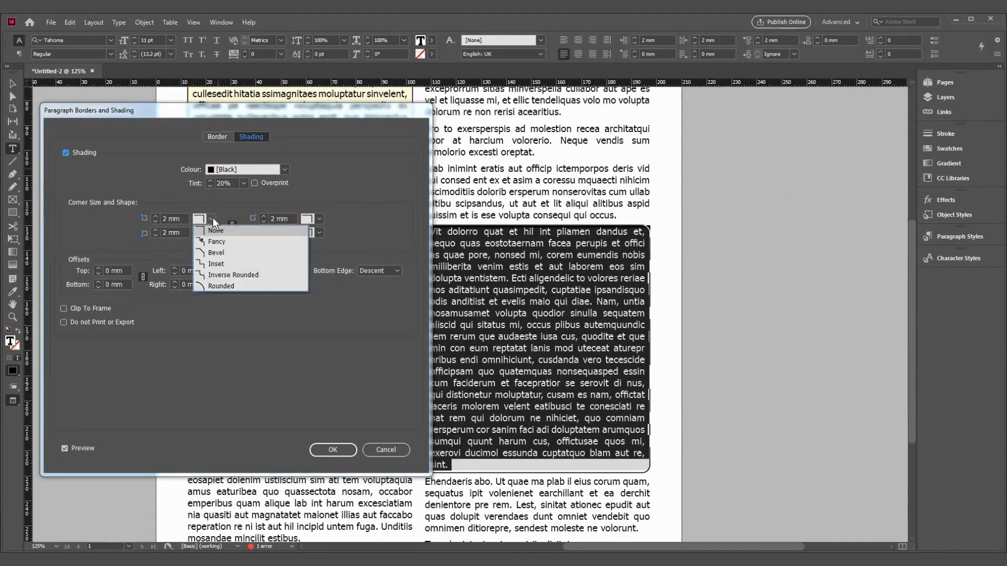
pyautogui.click(209, 284)
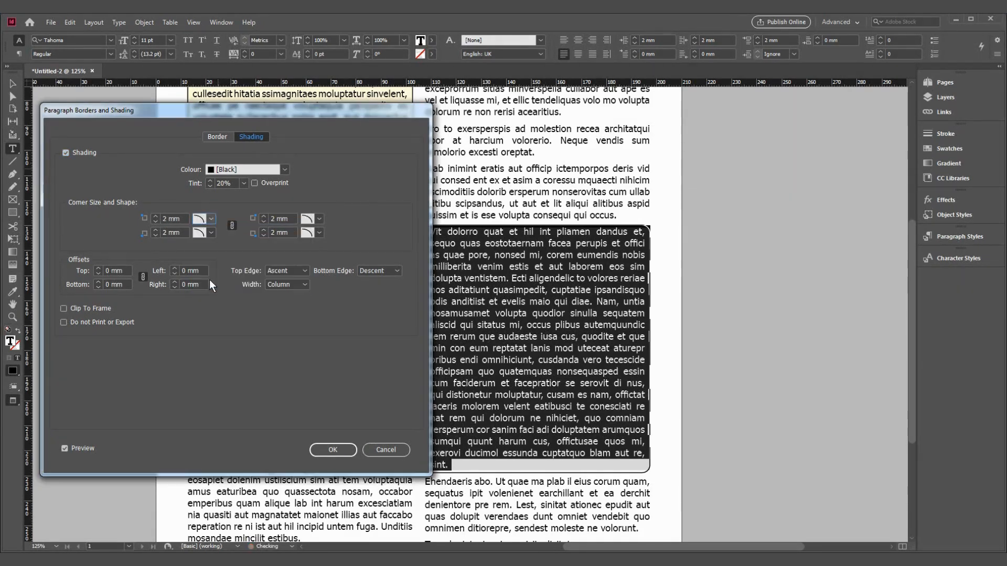
# Set the shading colour to cyan (C=100 M=0) with unlinked 1 mm top and bottom offsets, apply the settings and clear the text selection
pyautogui.click(235, 169)
pyautogui.click(233, 231)
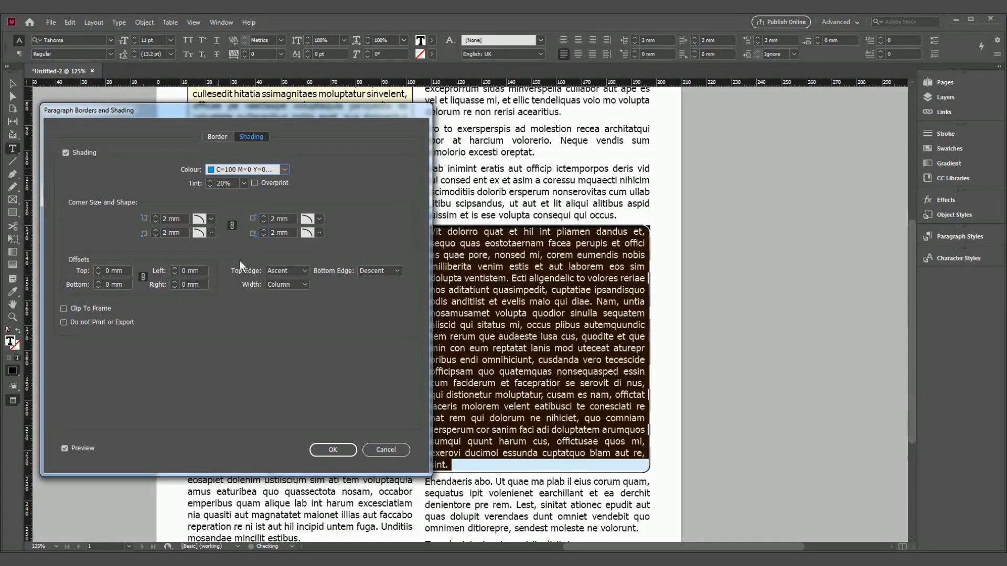
pyautogui.click(99, 268)
pyautogui.click(98, 282)
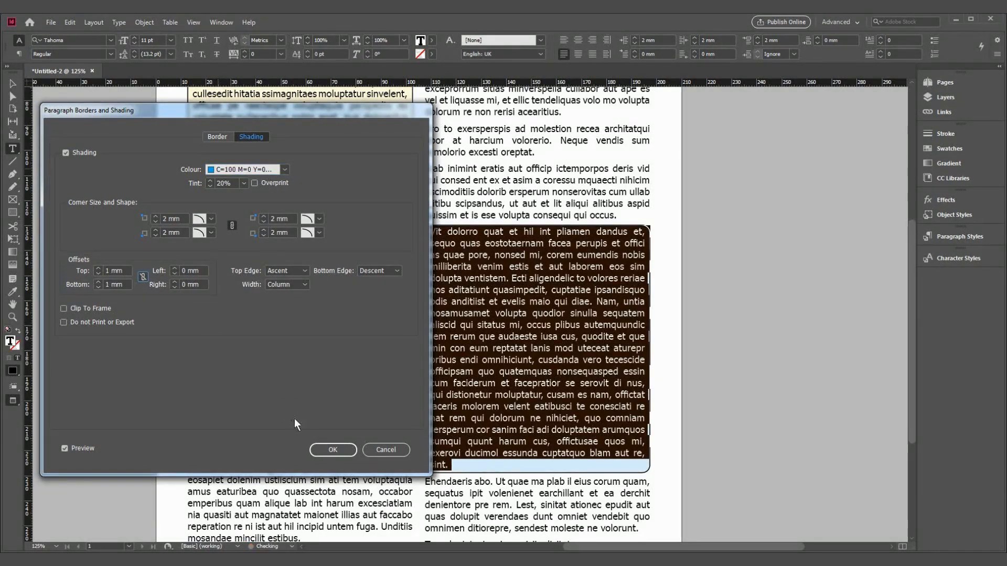
pyautogui.click(332, 449)
pyautogui.click(487, 266)
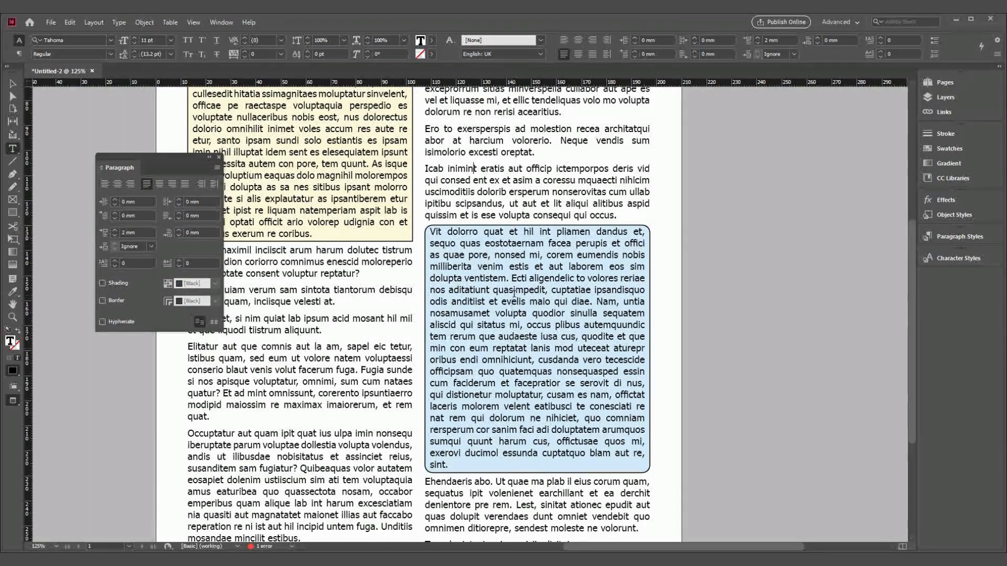
# Merge the "Ehendaeris abo" paragraph into the end of the blue bordered paragraph
pyautogui.scroll(-3, 511, 313)
pyautogui.scroll(3, 513, 251)
pyautogui.scroll(5, 512, 252)
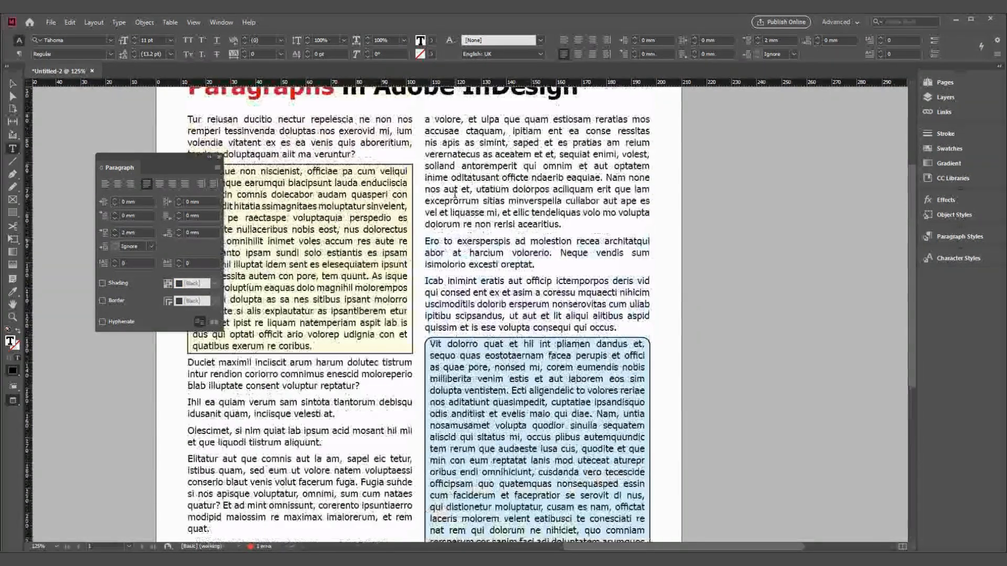
pyautogui.scroll(-4, 512, 252)
pyautogui.moveTo(428, 167); pyautogui.dragTo(529, 455)
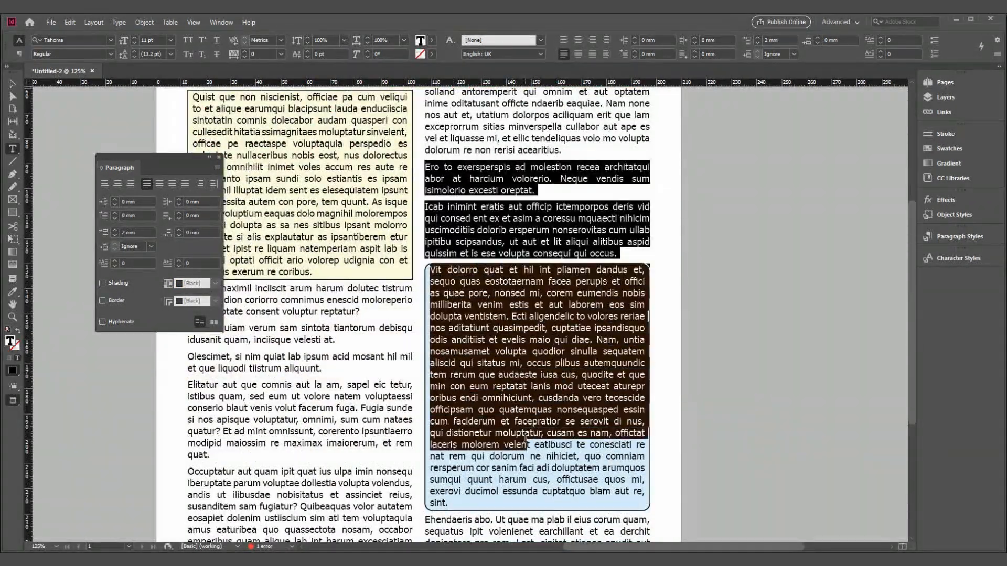
pyautogui.click(529, 455)
pyautogui.scroll(-3, 458, 230)
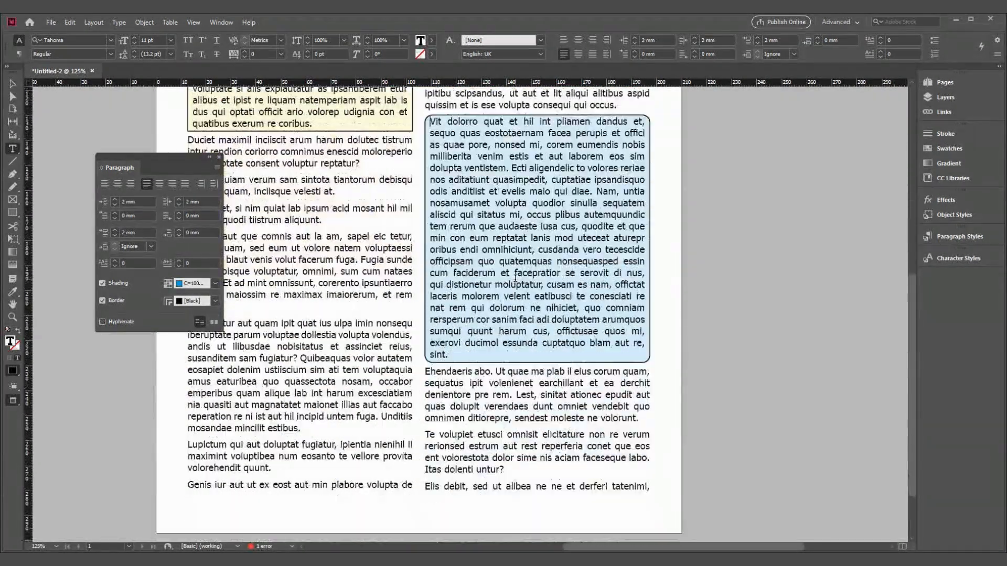
pyautogui.click(477, 357)
pyautogui.press('Delete')
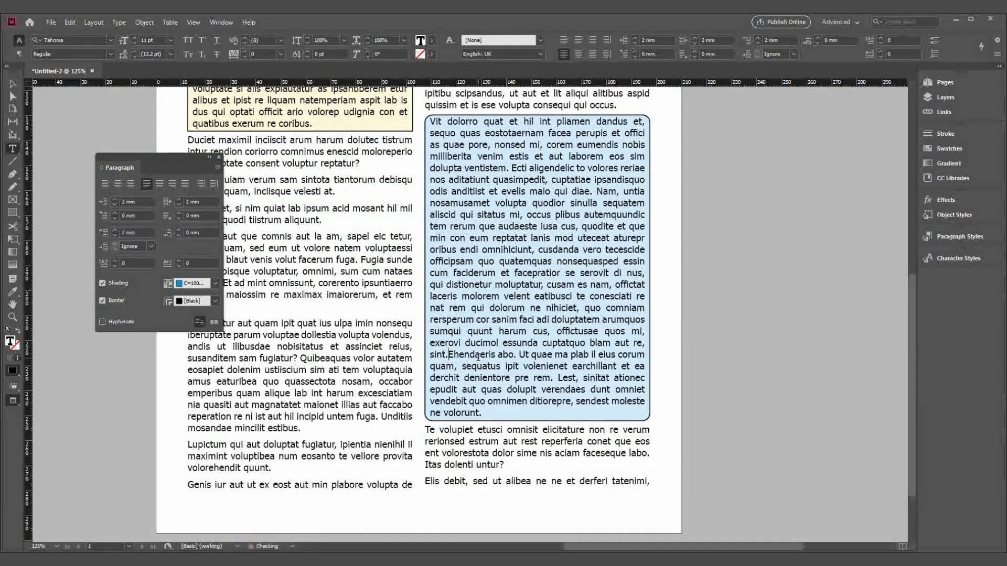
# Join the "Te volupiet etusci" paragraph onto the end of the blue bordered paragraph as well
pyautogui.press('Down')
pyautogui.press('Down')
pyautogui.press('Down')
pyautogui.press('Down')
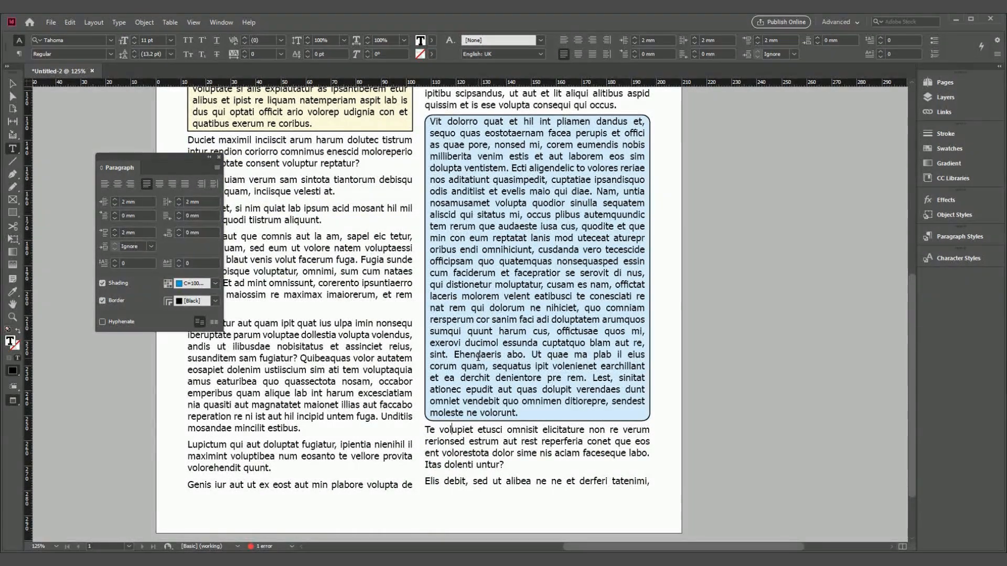
pyautogui.press('Home')
pyautogui.press('BackSpace')
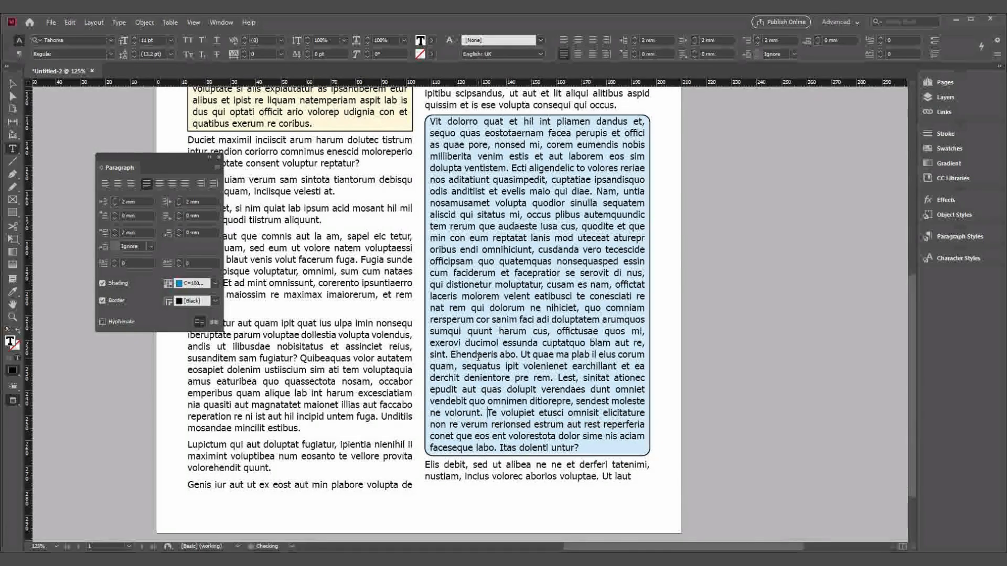
# Merge the "Duciet maximil inciiscit" paragraph into the end of the yellow bordered paragraph
pyautogui.scroll(3, 477, 354)
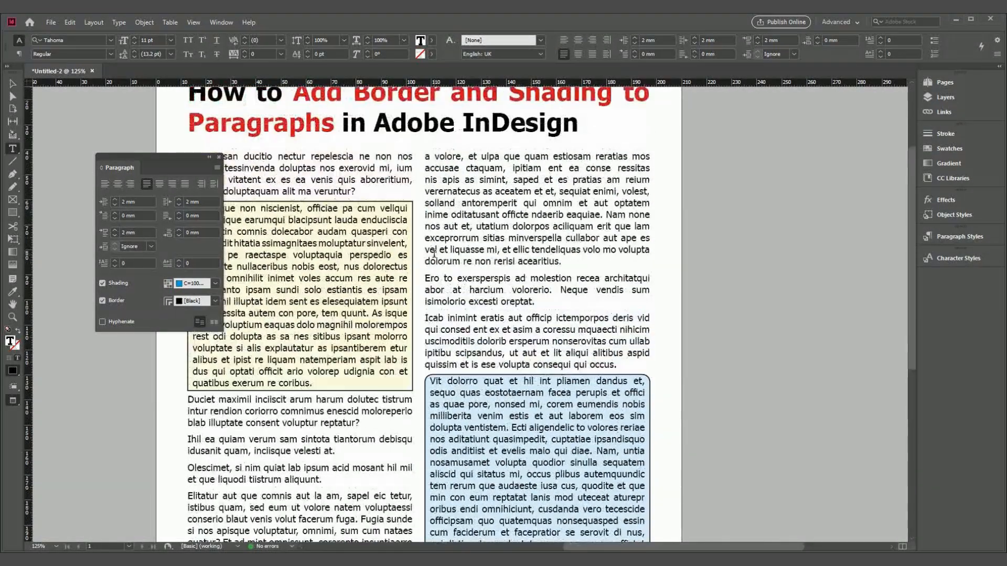
pyautogui.moveTo(337, 381); pyautogui.dragTo(487, 318)
pyautogui.click(481, 325)
pyautogui.press('Delete')
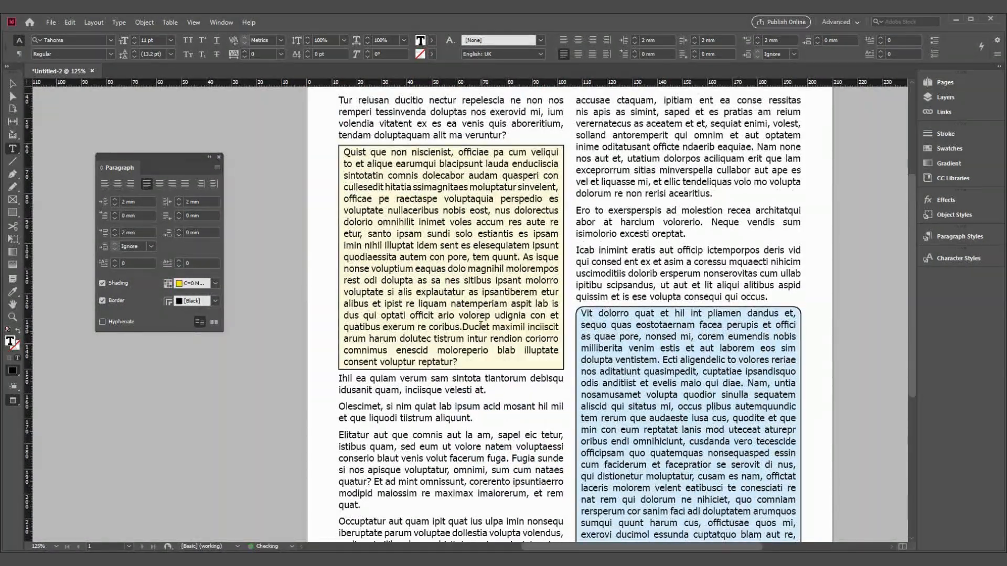
# Leave text editing and look over how the yellow and blue boxes fit their extended paragraphs
pyautogui.scroll(-3, 480, 325)
pyautogui.scroll(-3, 481, 325)
pyautogui.scroll(3, 481, 325)
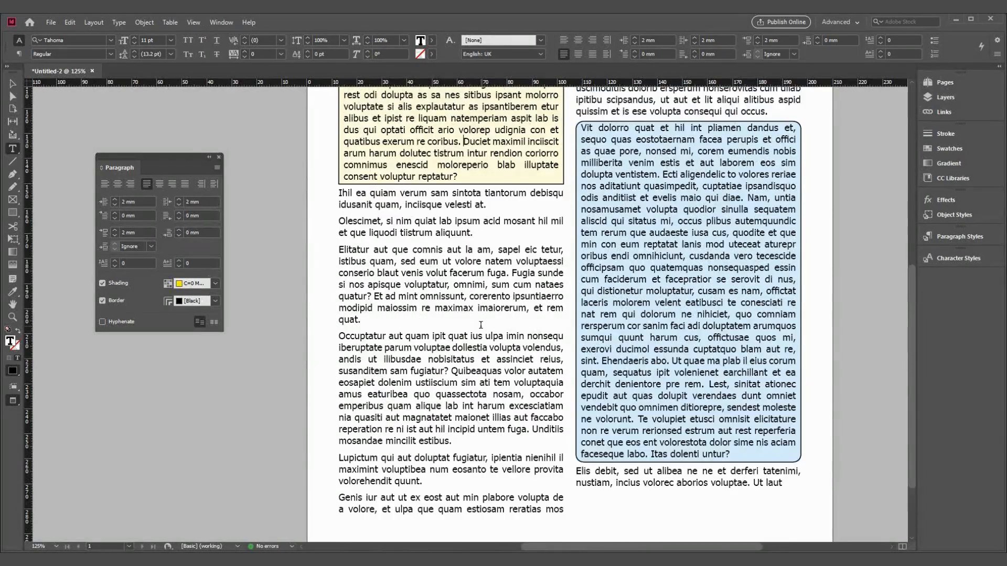
pyautogui.press('Escape')
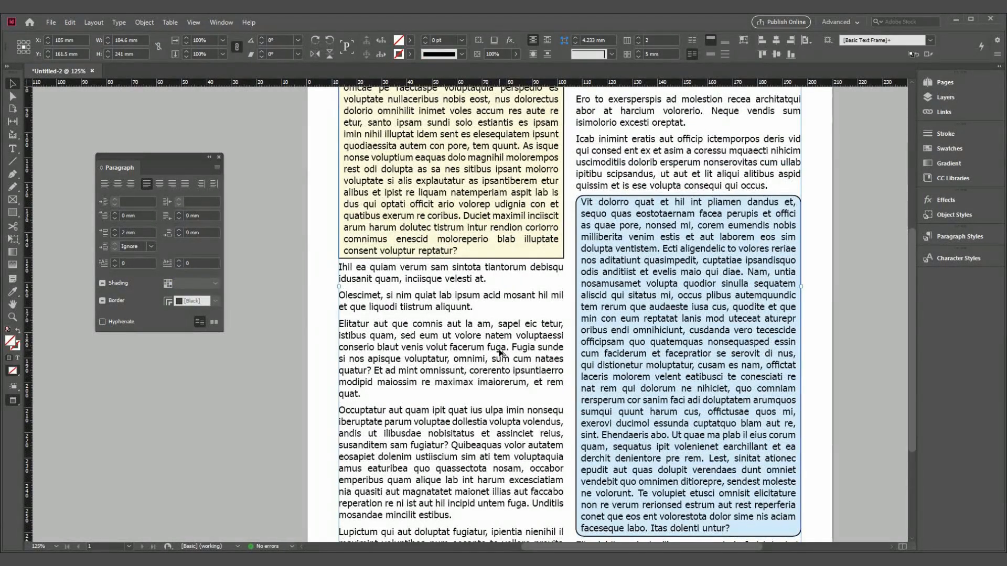
pyautogui.scroll(-3, 503, 352)
pyautogui.scroll(8, 523, 346)
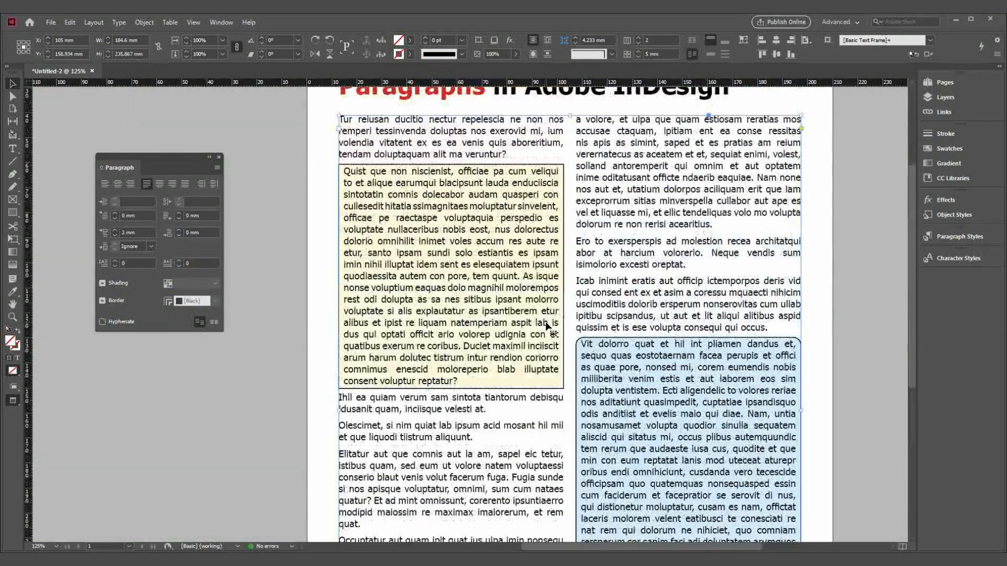